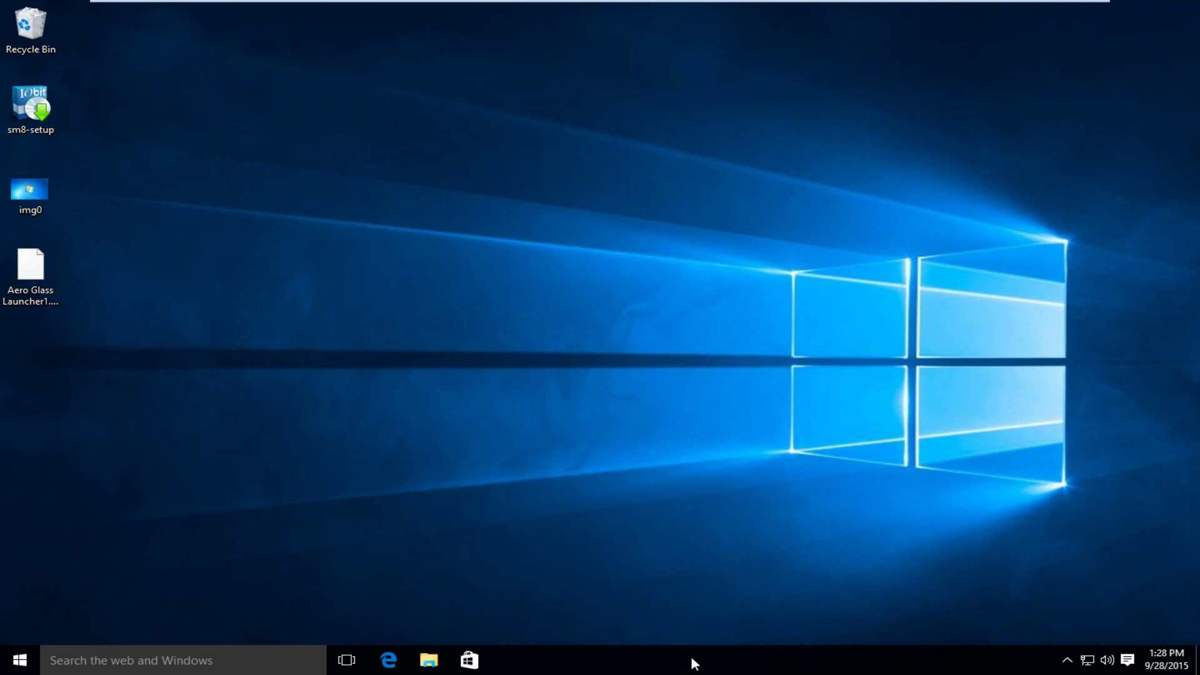
Hide the Task View button from the taskbar.
right_click(647, 658)
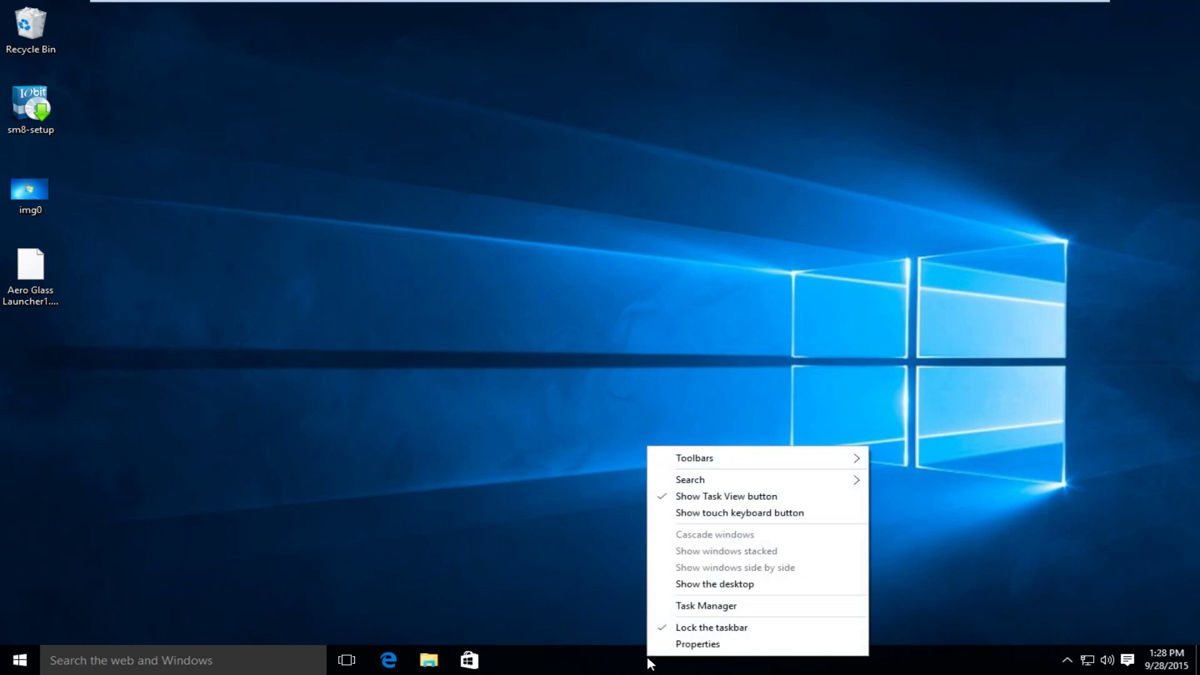
left_click(665, 495)
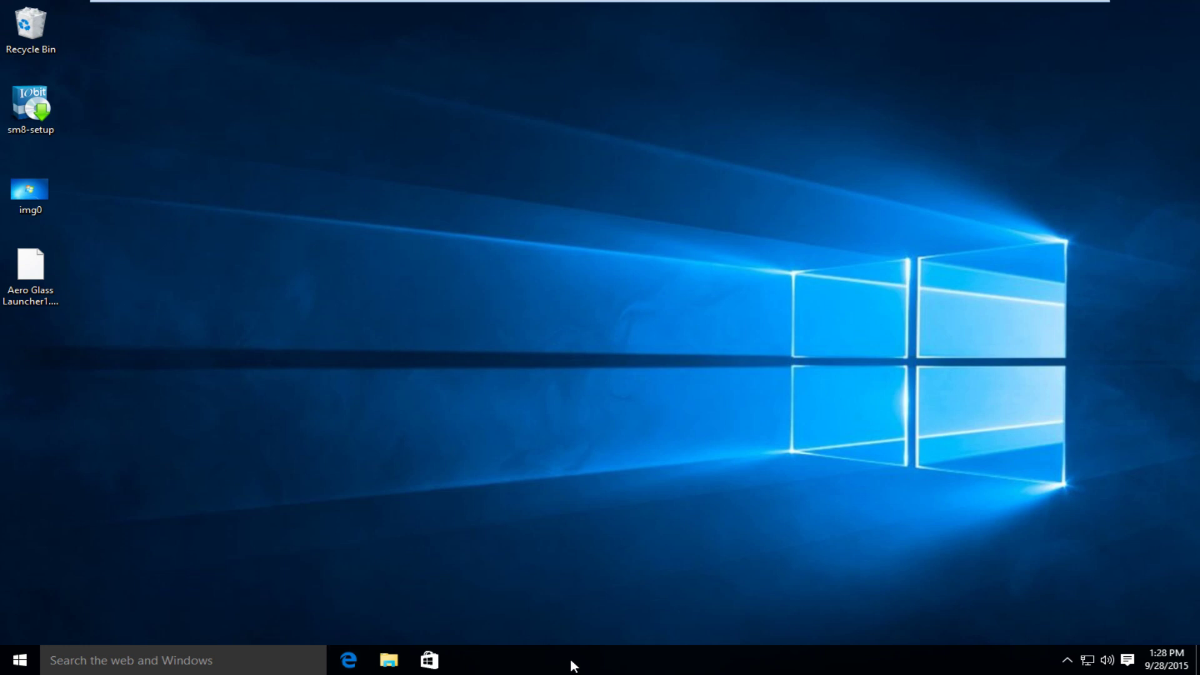
Switch 'Search online and include web results' to Off in the search settings, then return to the desktop.
left_click(116, 661)
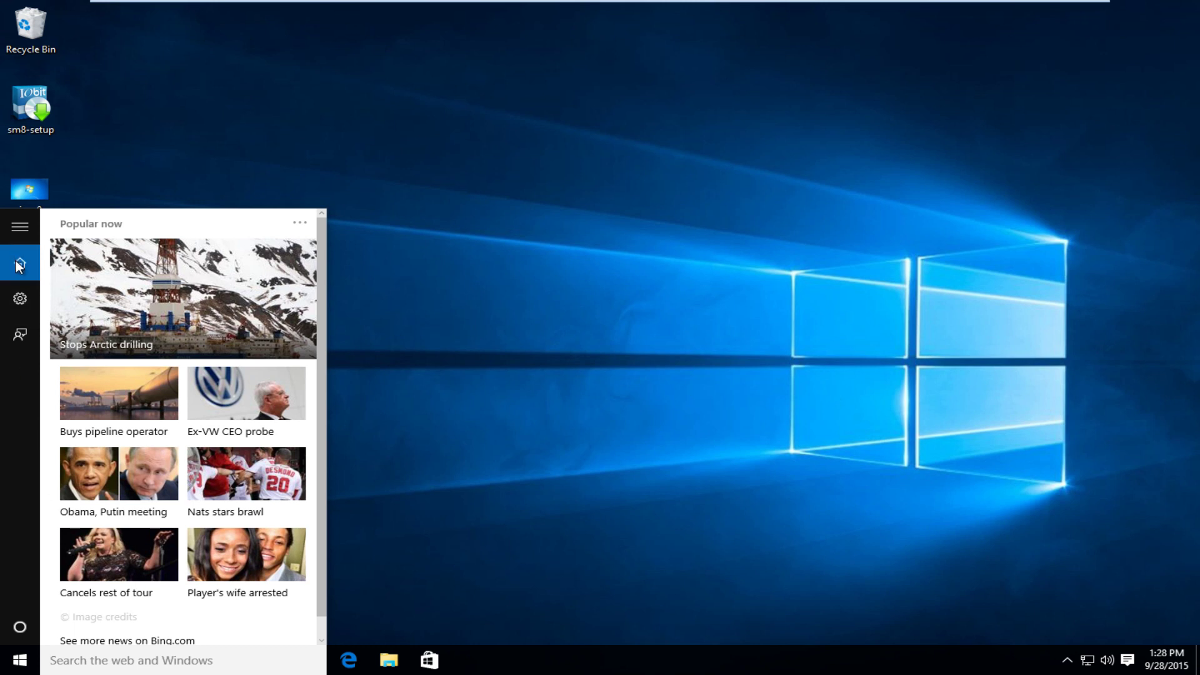
left_click(20, 300)
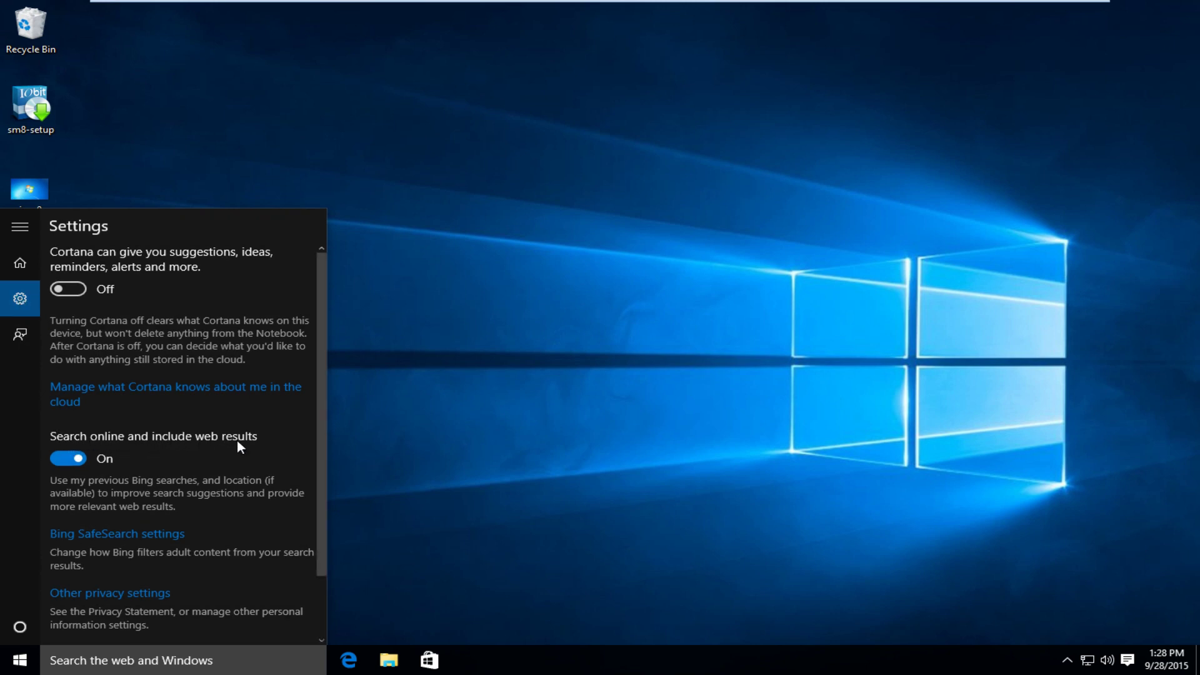
left_click(73, 460)
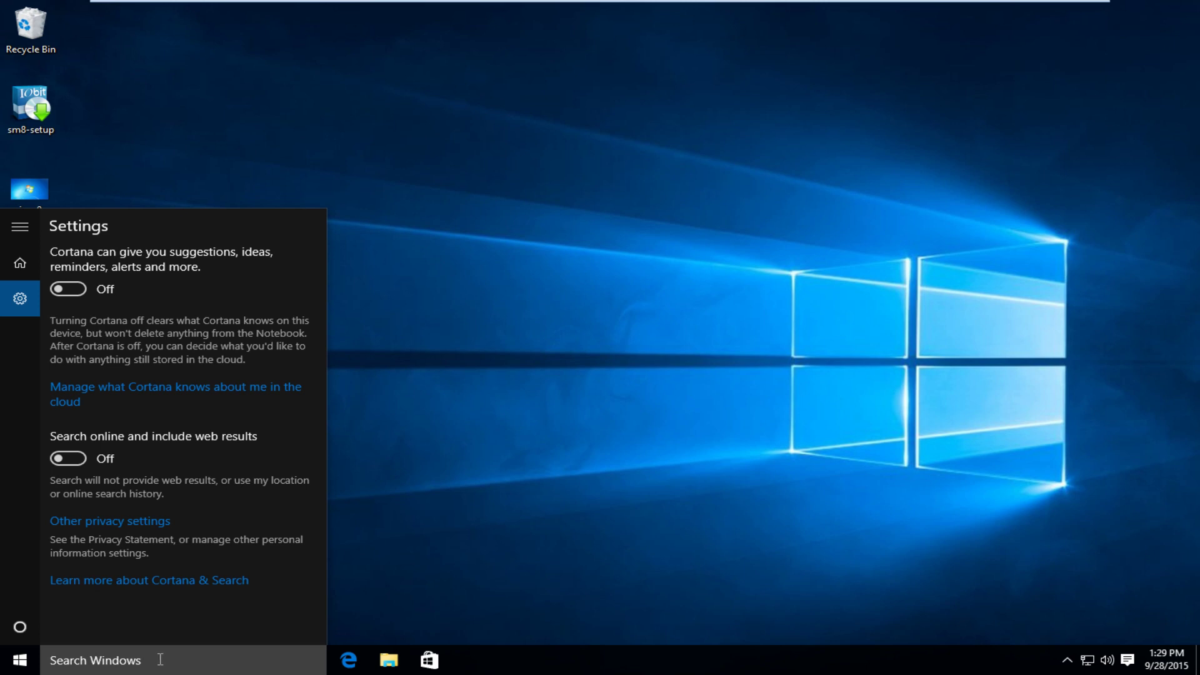
left_click(546, 563)
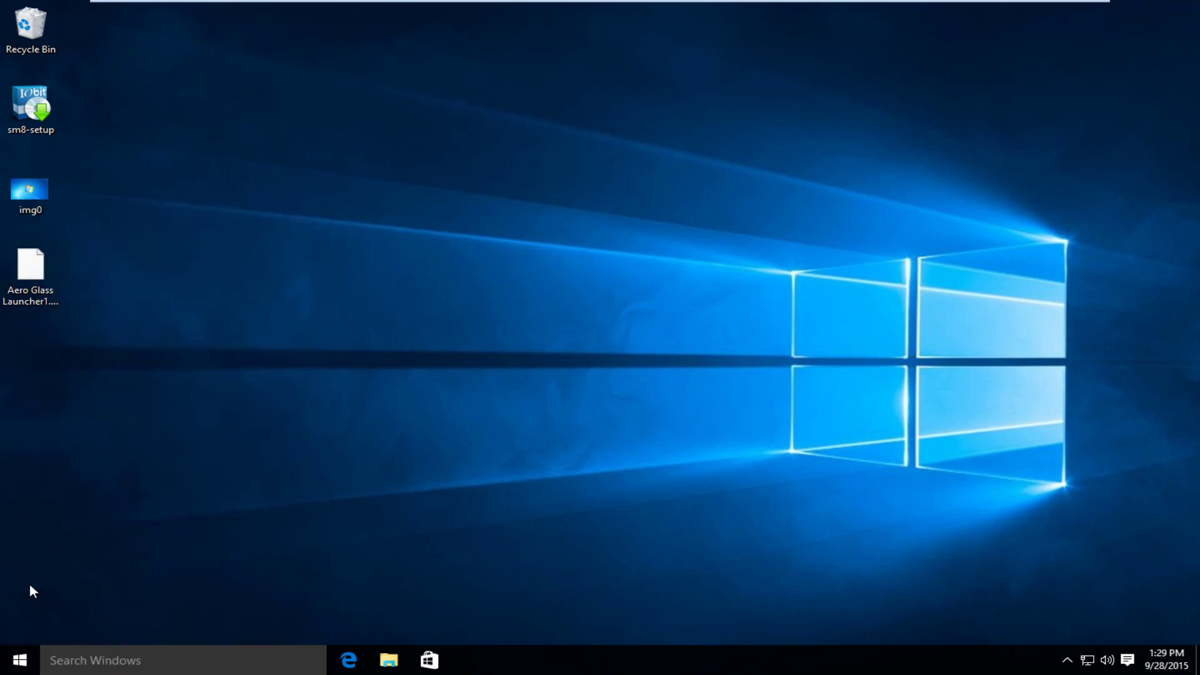
Set the taskbar's Search option to Hidden.
right_click(594, 664)
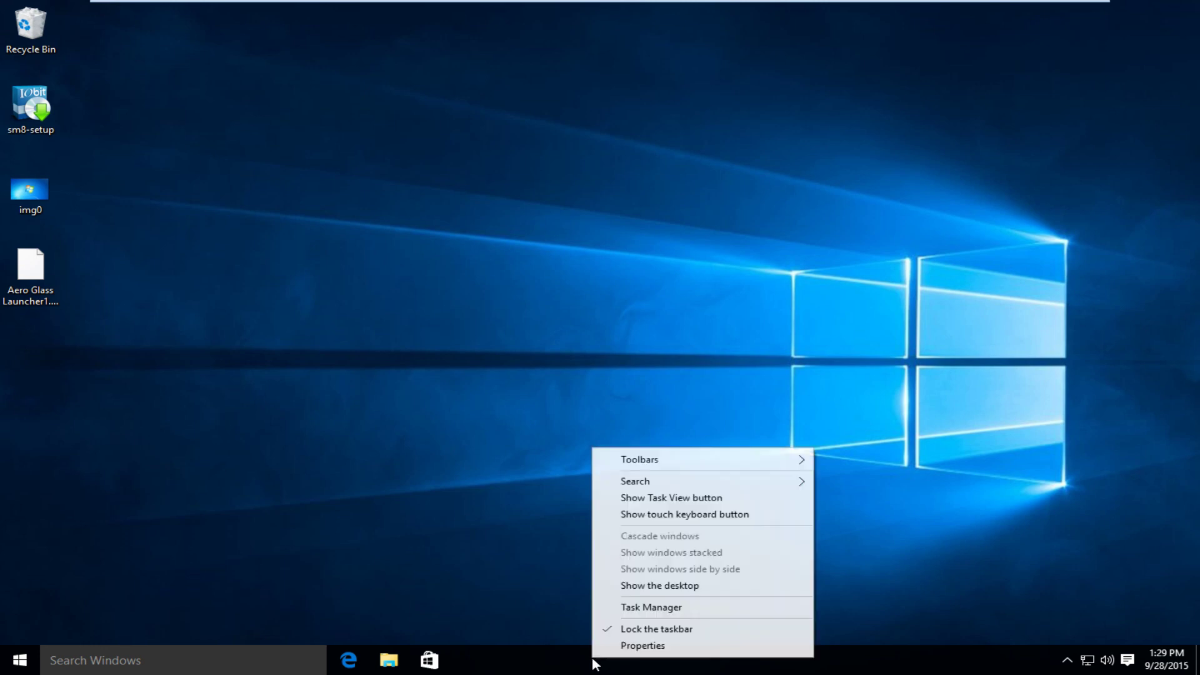
mouse_move(661, 480)
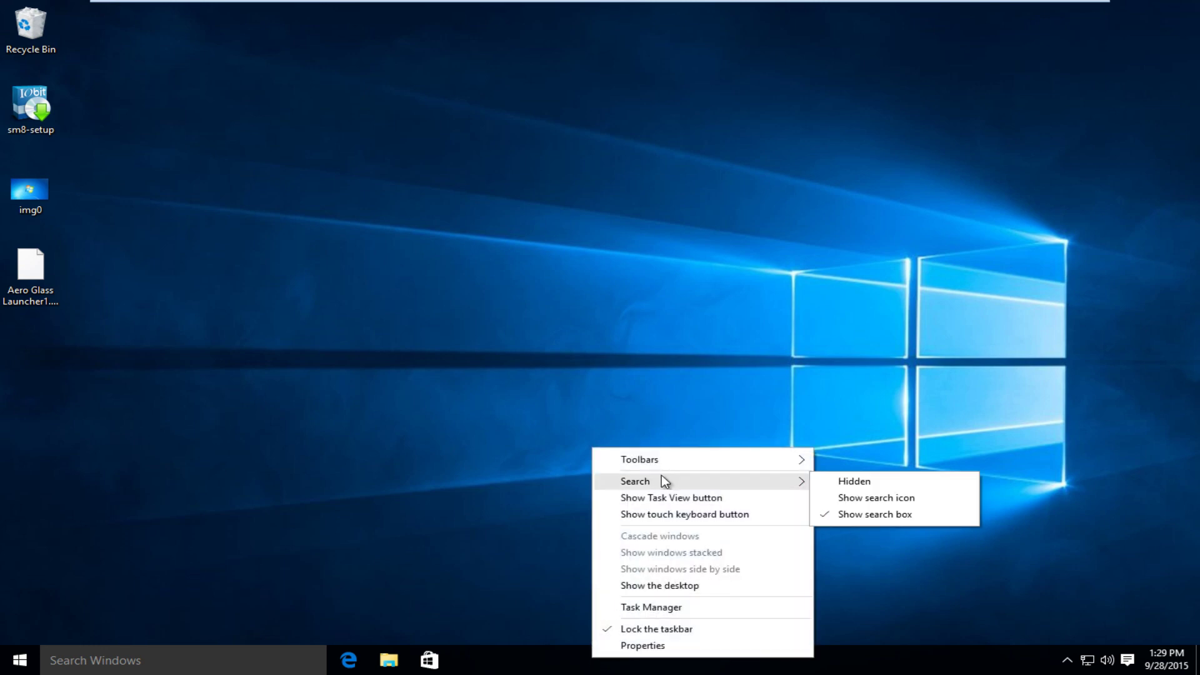
left_click(821, 482)
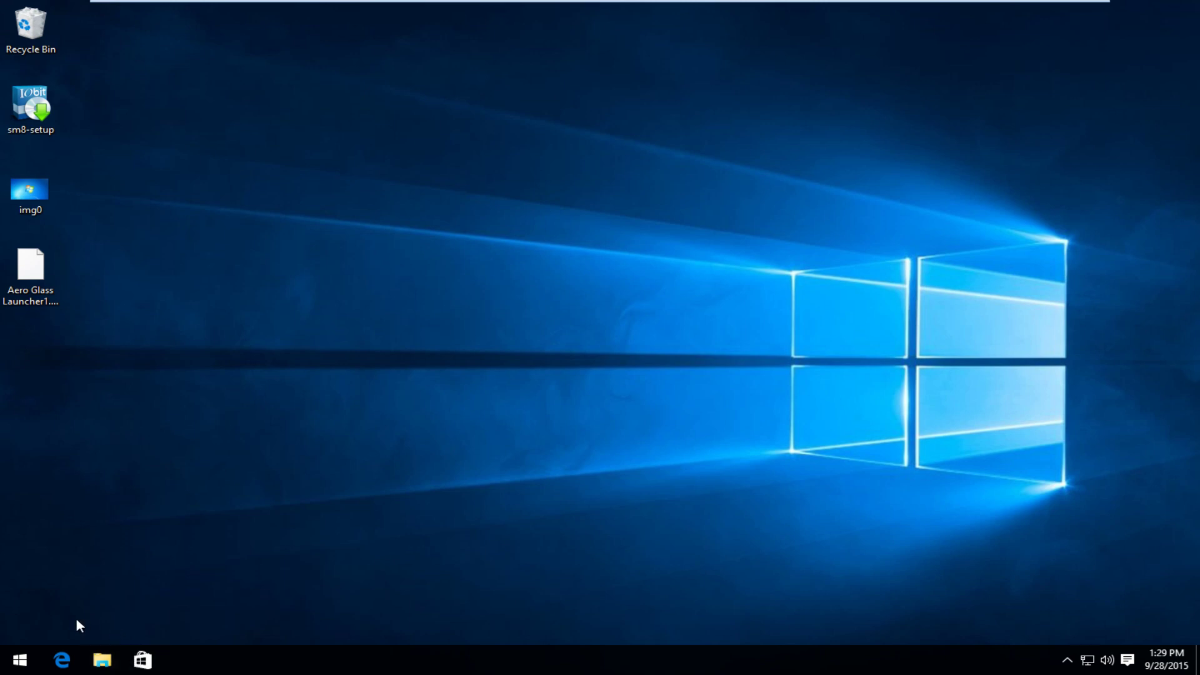
left_click(18, 664)
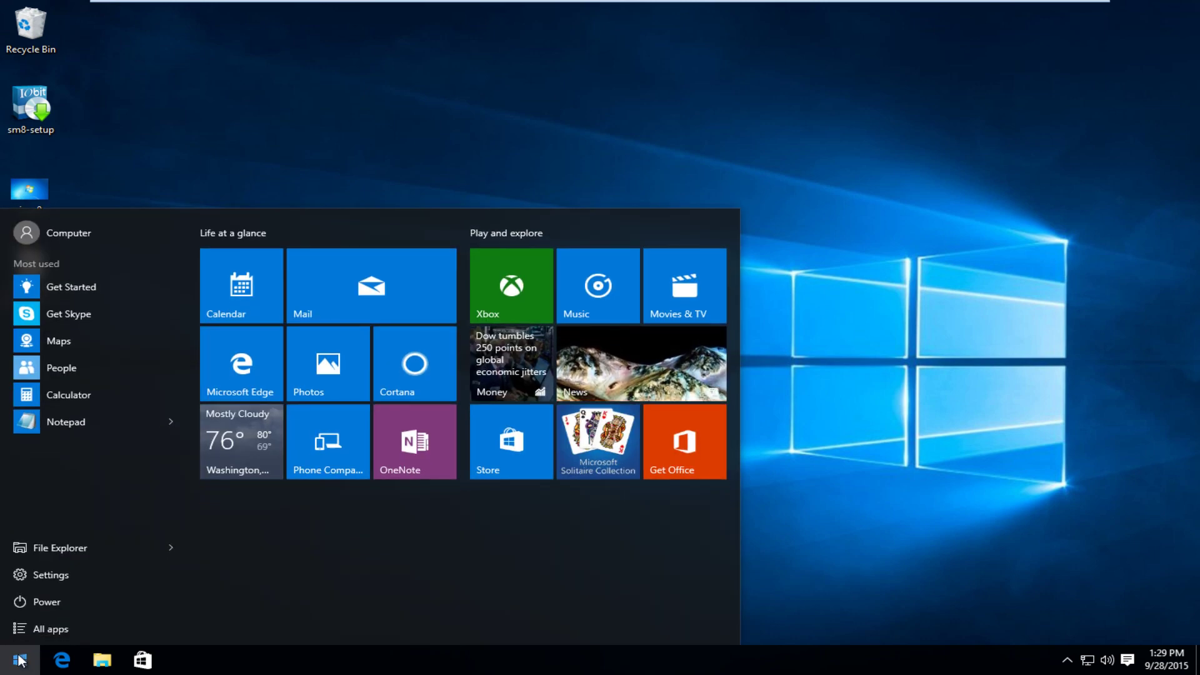
type("control")
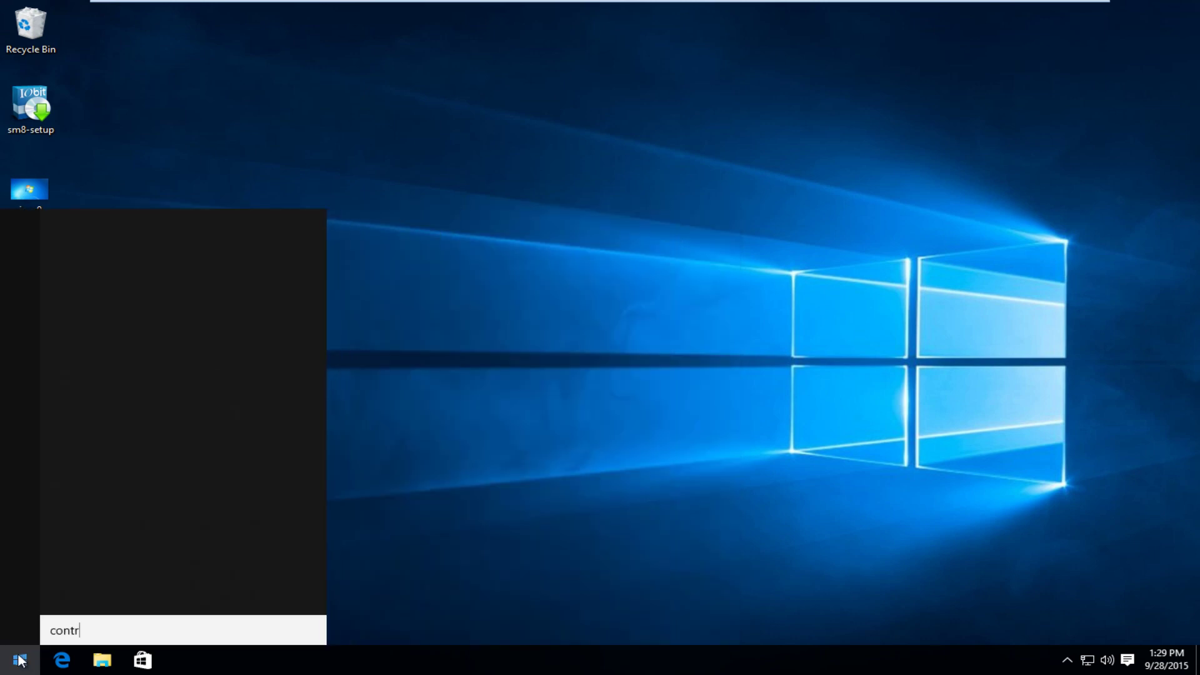
key("BackSpace")
key("BackSpace")
key("BackSpace")
key("BackSpace")
key("BackSpace")
key("BackSpace")
key("BackSpace")
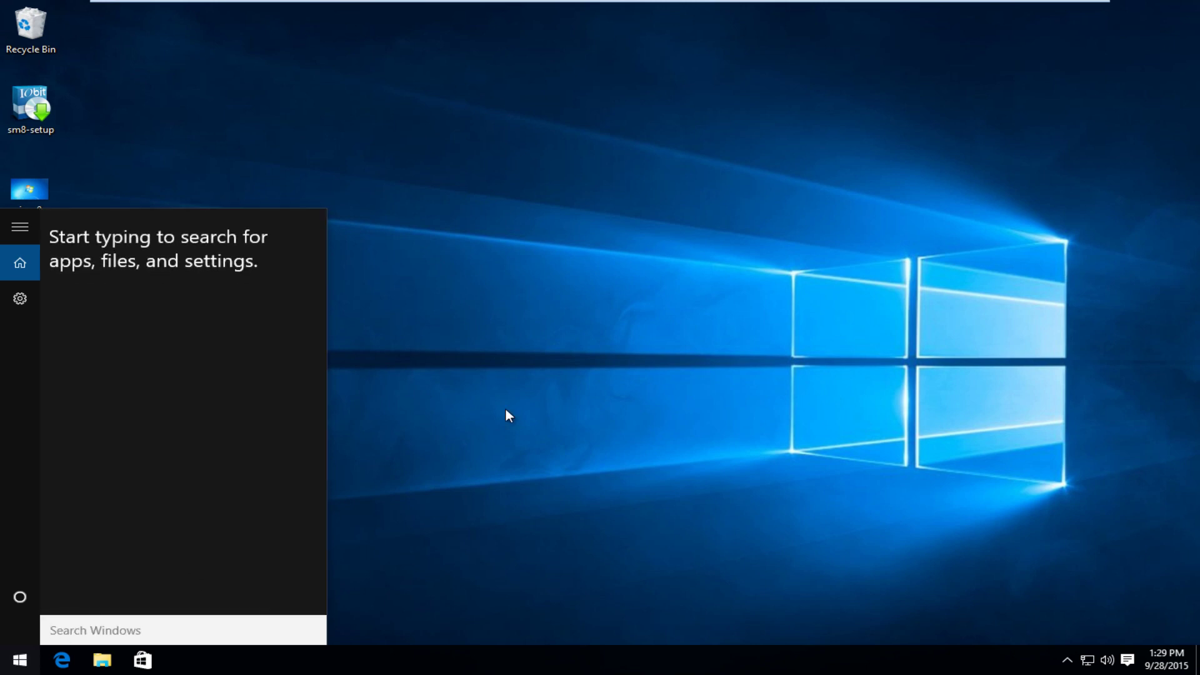
left_click(641, 416)
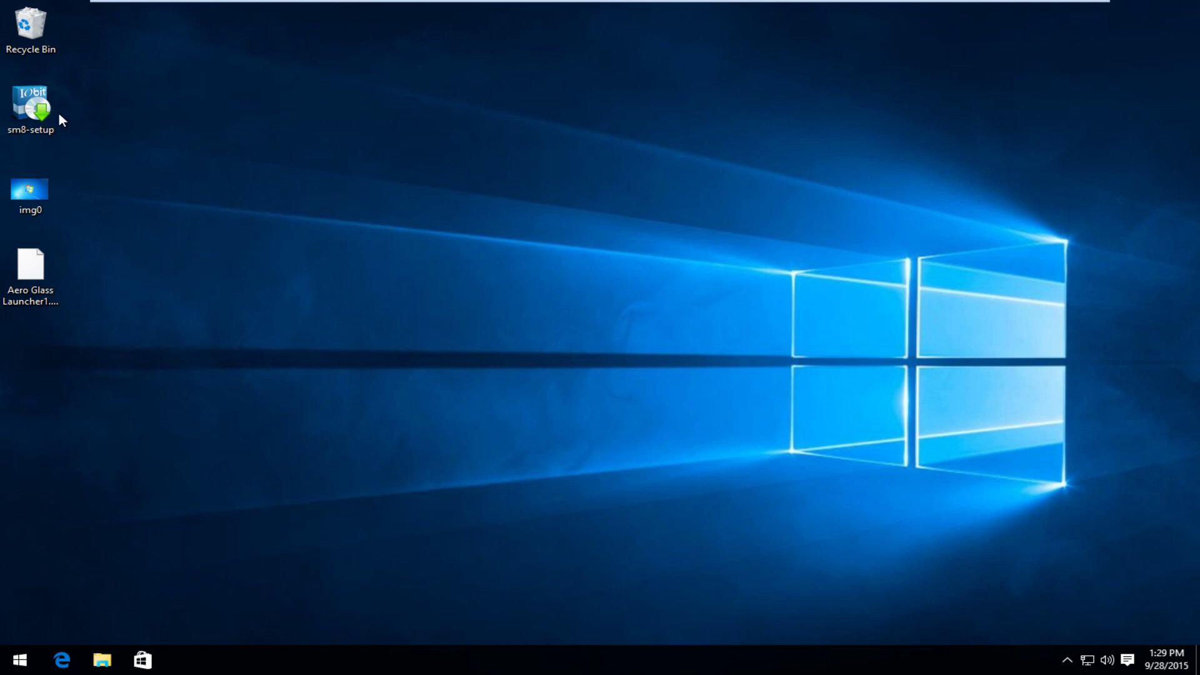
Launch the sm8-setup installer and allow it to run with changes.
double_click(34, 106)
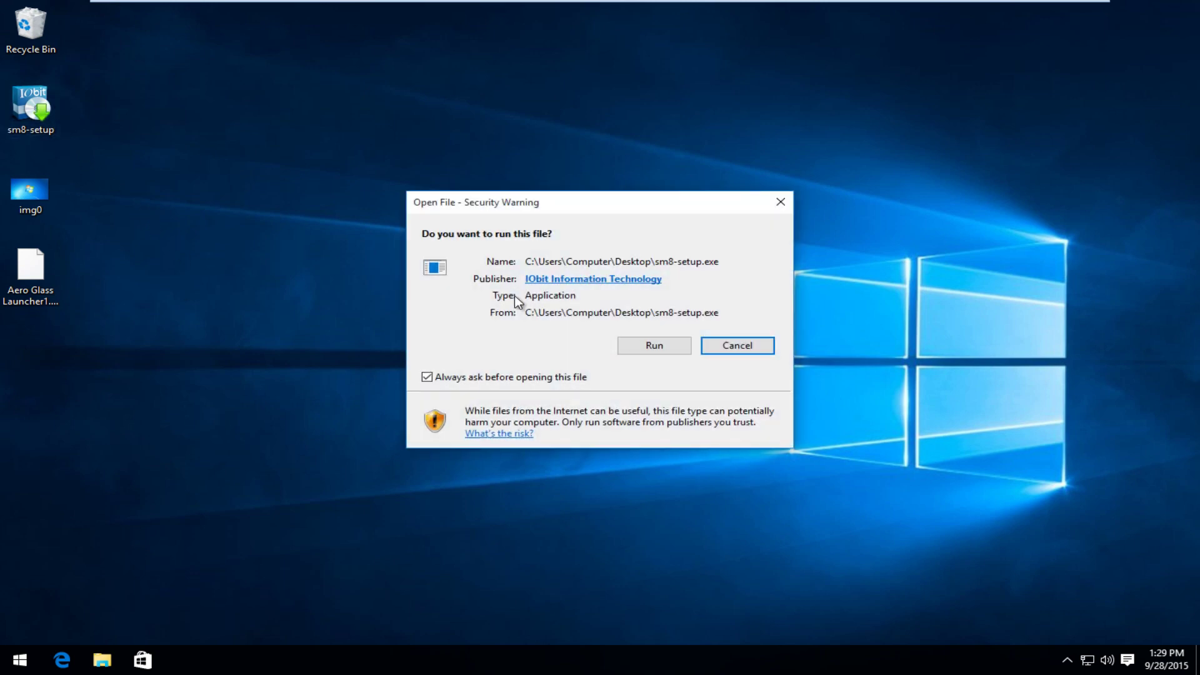
left_click(652, 345)
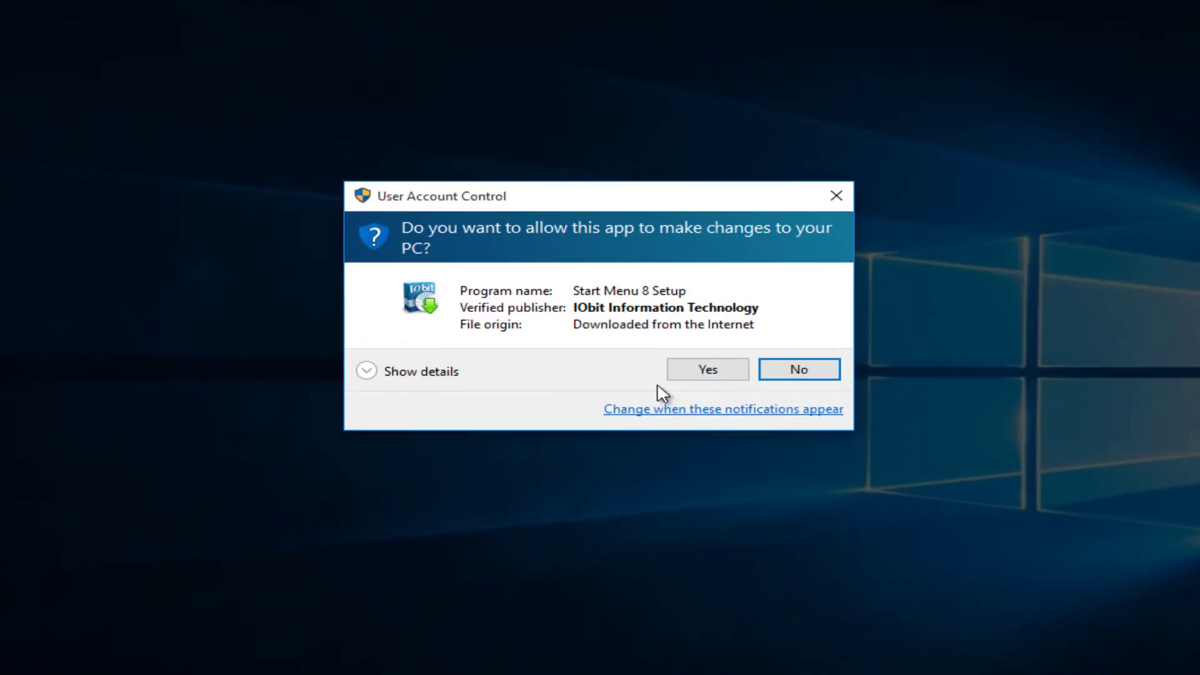
left_click(695, 372)
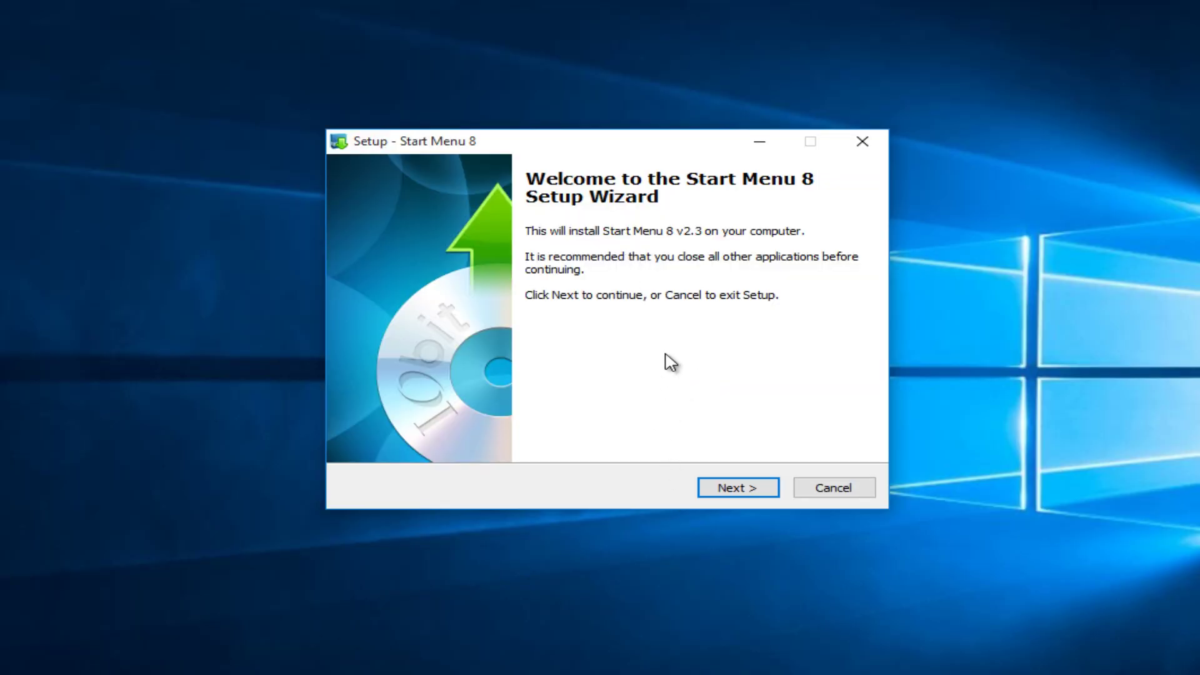
Accept the licence, install to the default folder, and untick Install Advanced SystemCare.
left_click(726, 489)
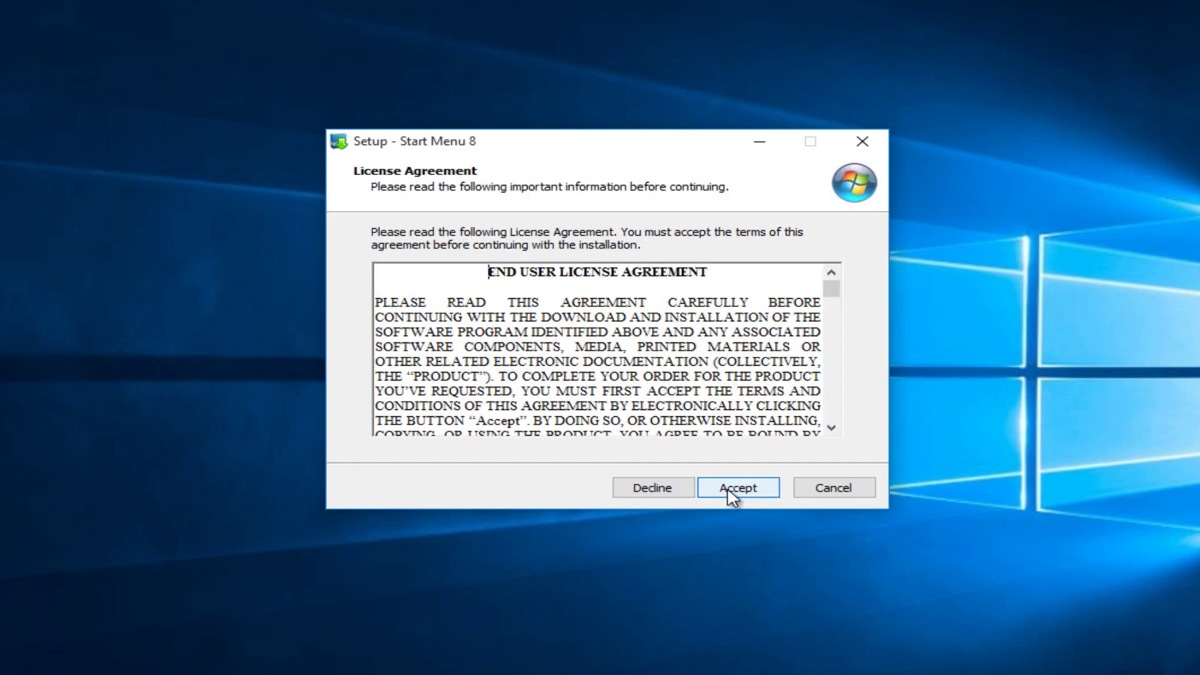
left_click(729, 492)
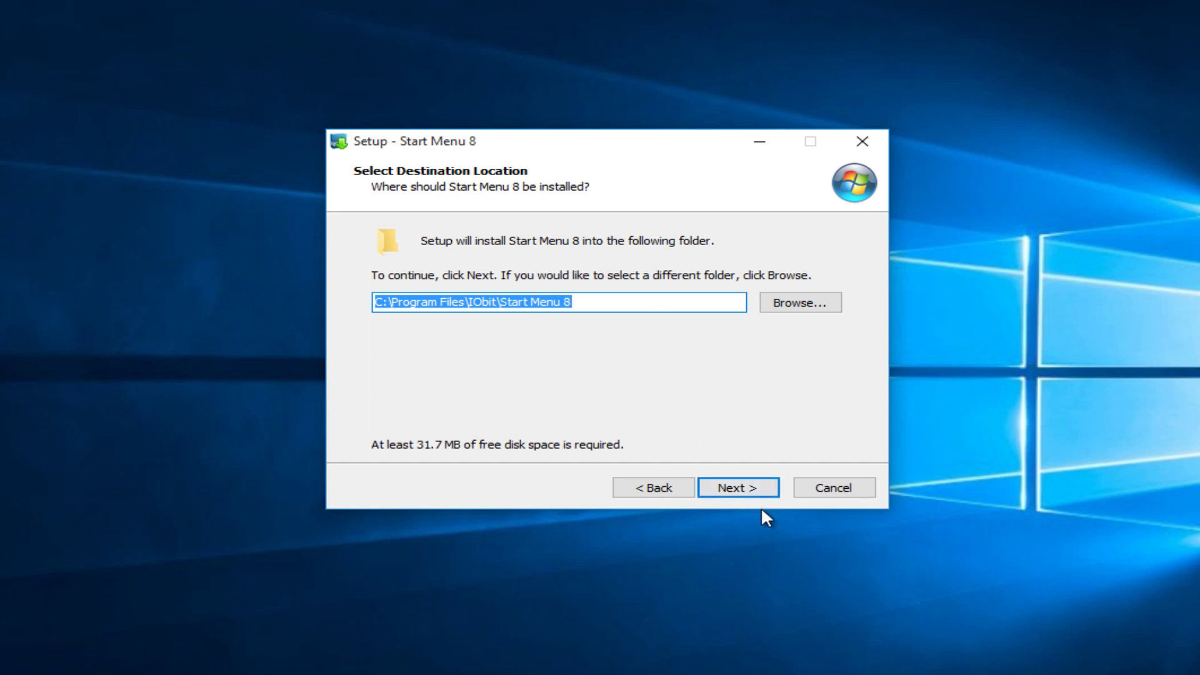
left_click(748, 488)
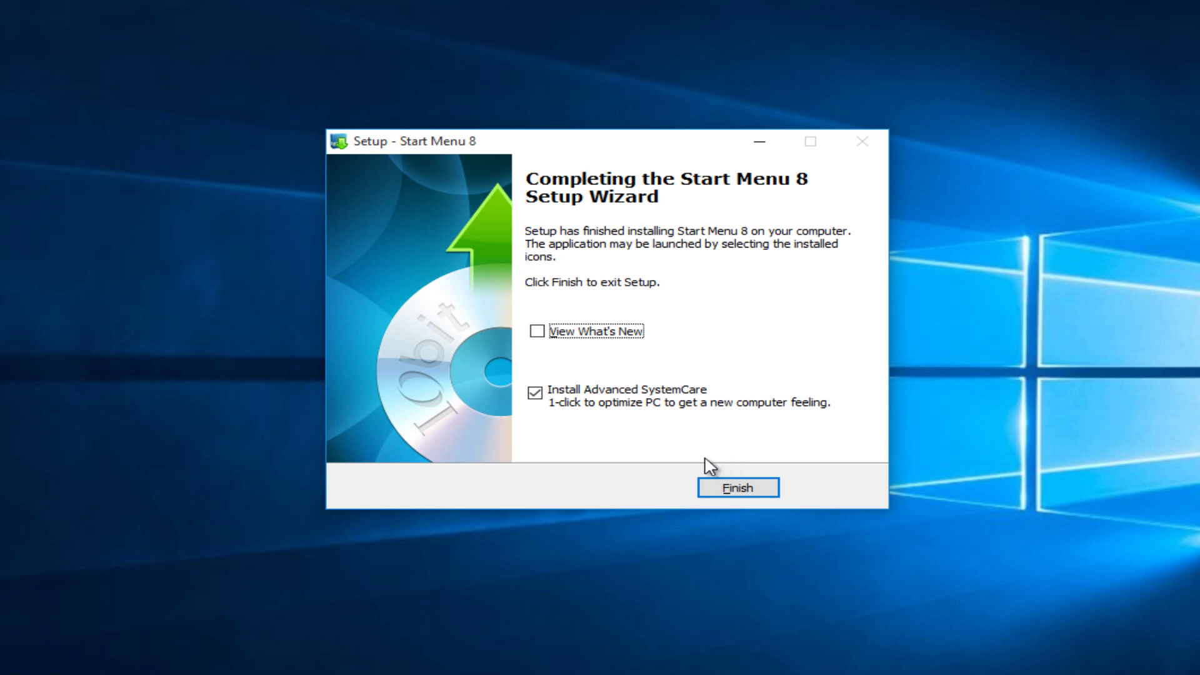
left_click(535, 393)
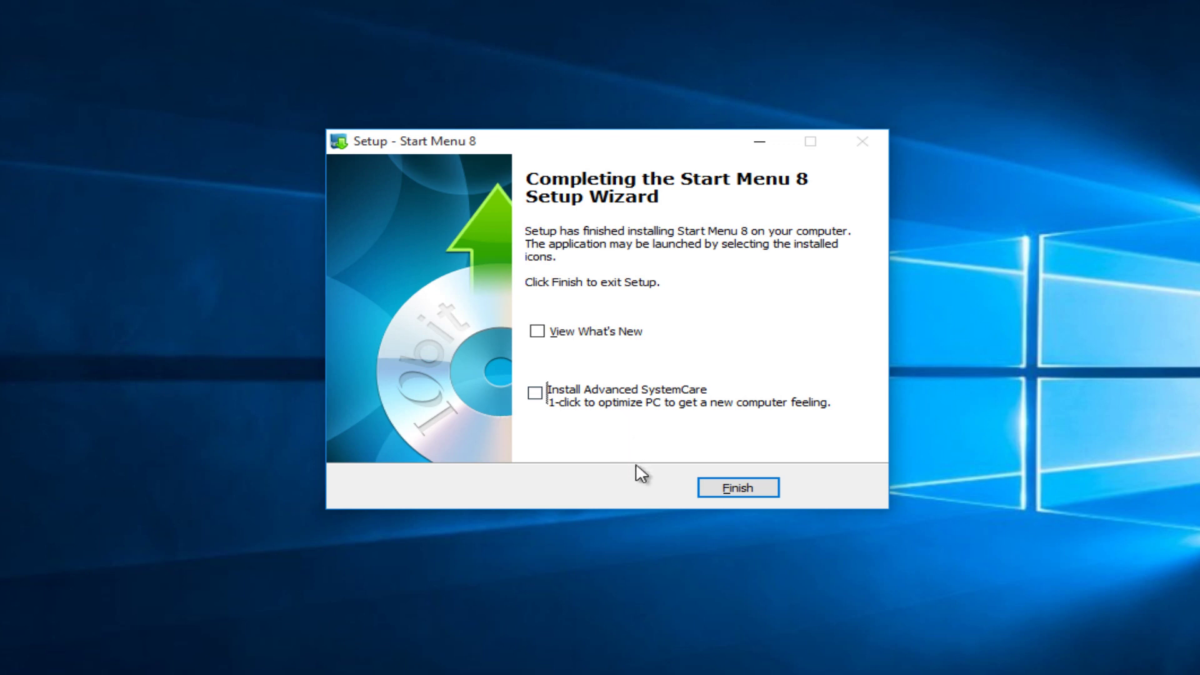
Finish setup, then select and apply the Classic Start button icon in Start Menu 8 Settings.
left_click(742, 489)
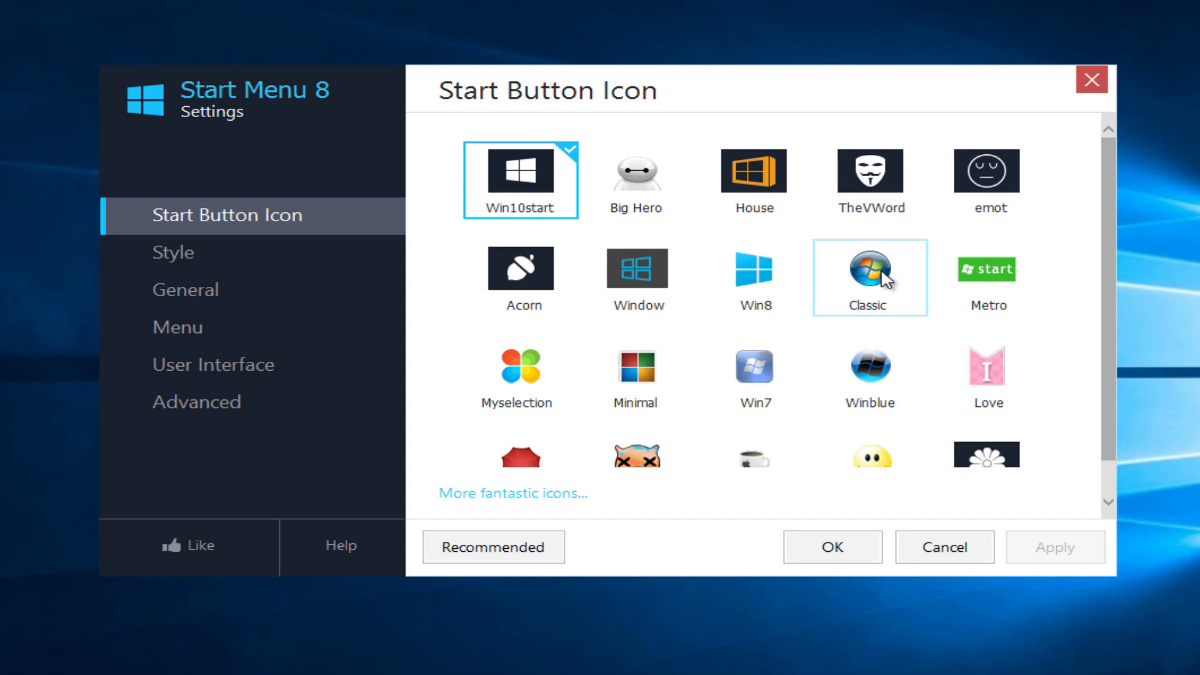
left_click(873, 292)
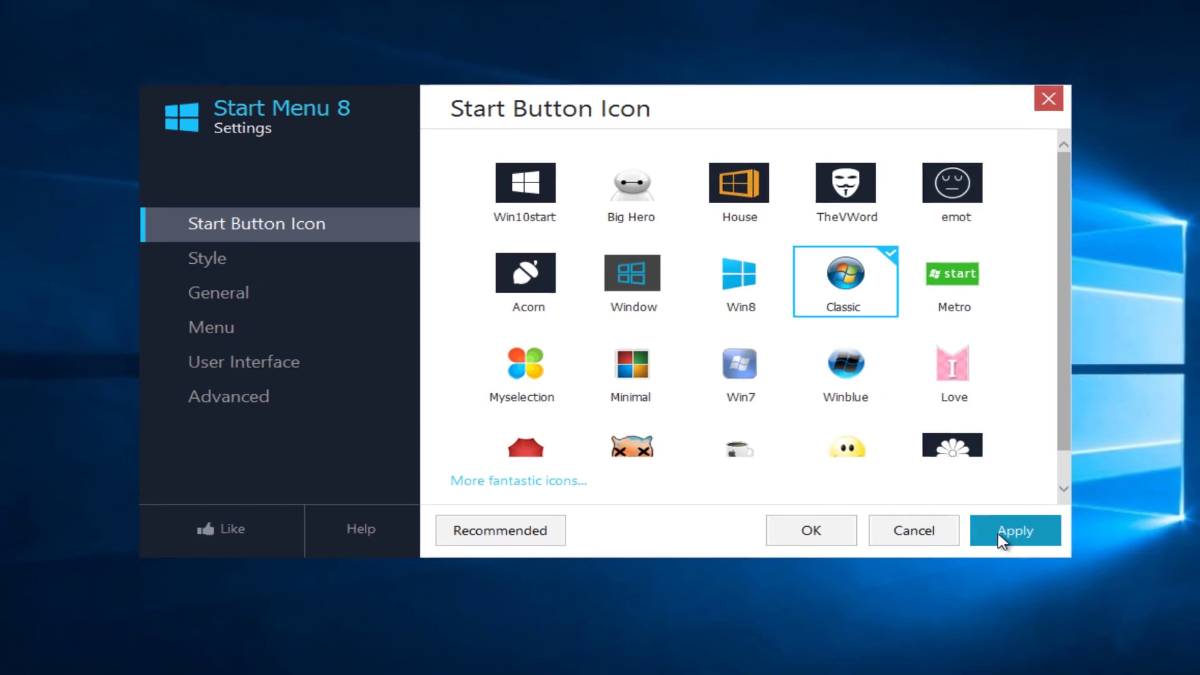
left_click(1003, 538)
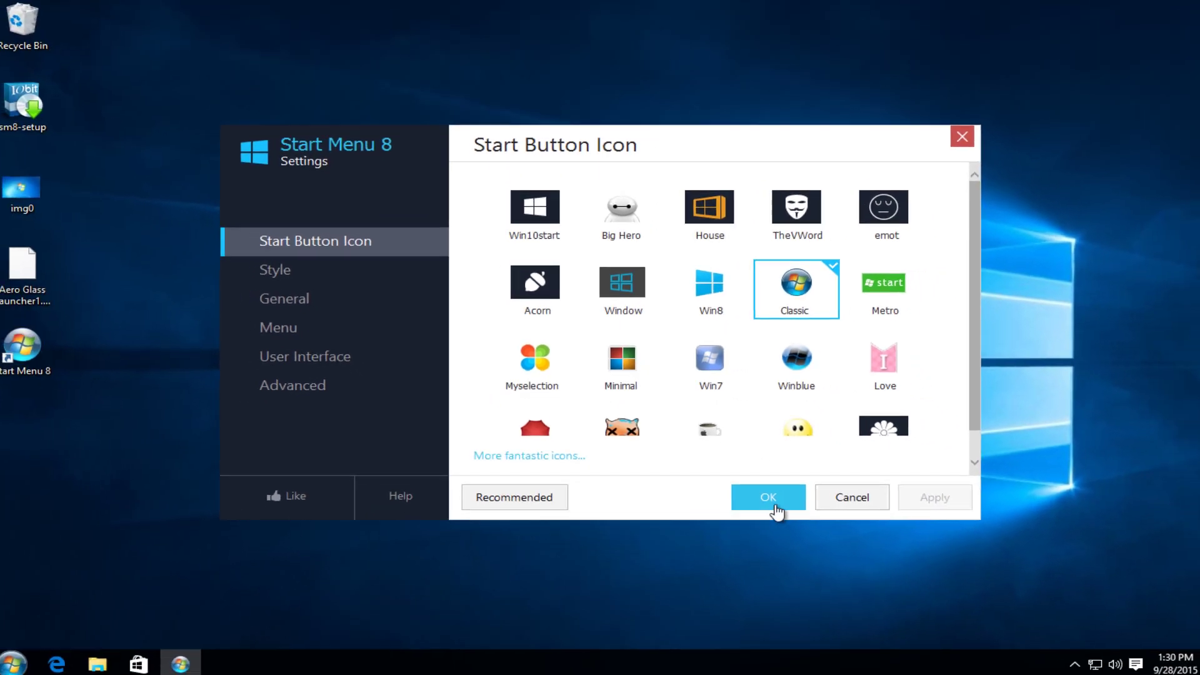
left_click(765, 496)
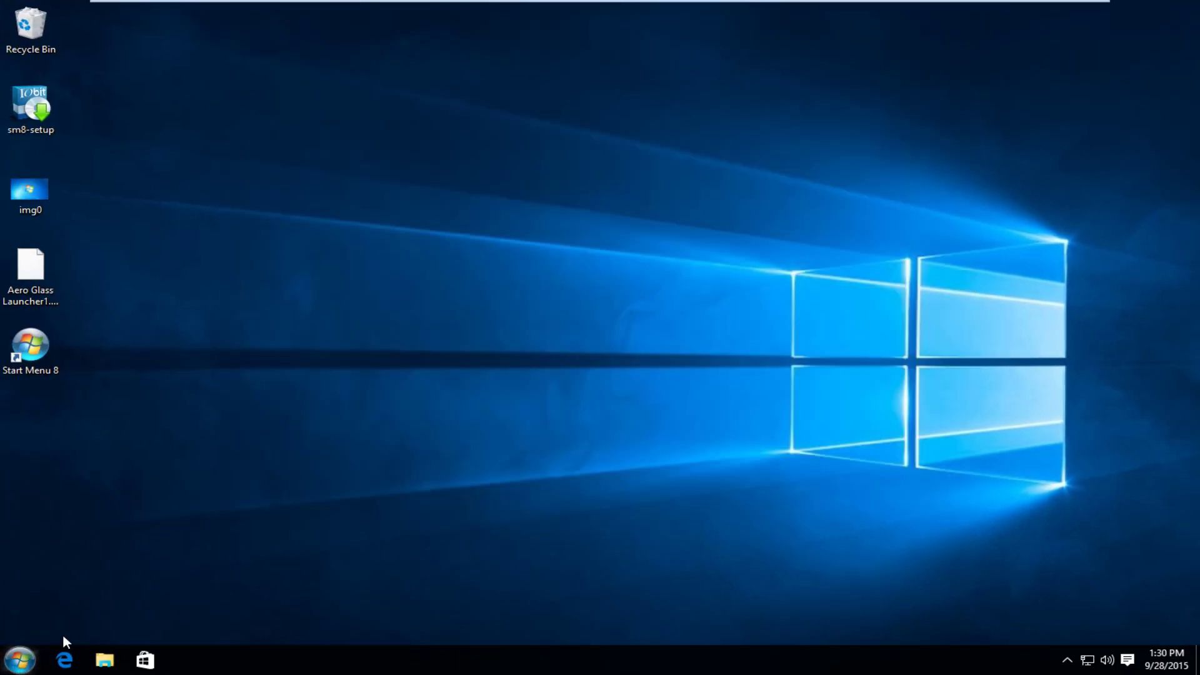
left_click(6, 667)
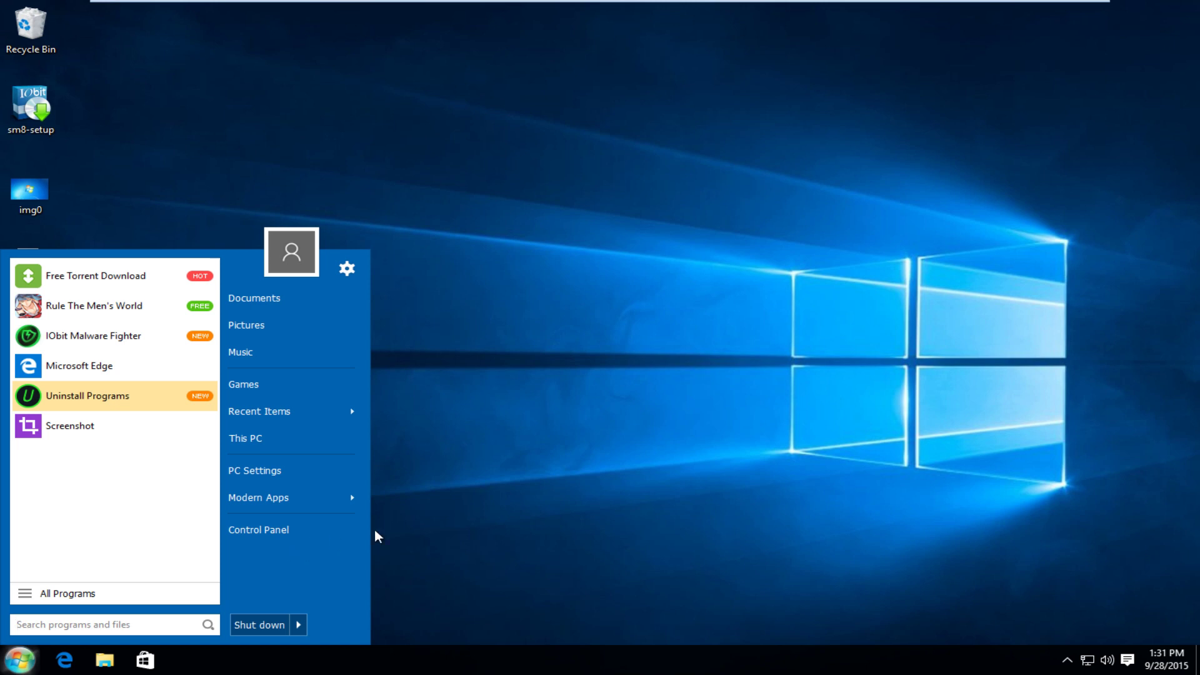
left_click(489, 475)
left_click(103, 551)
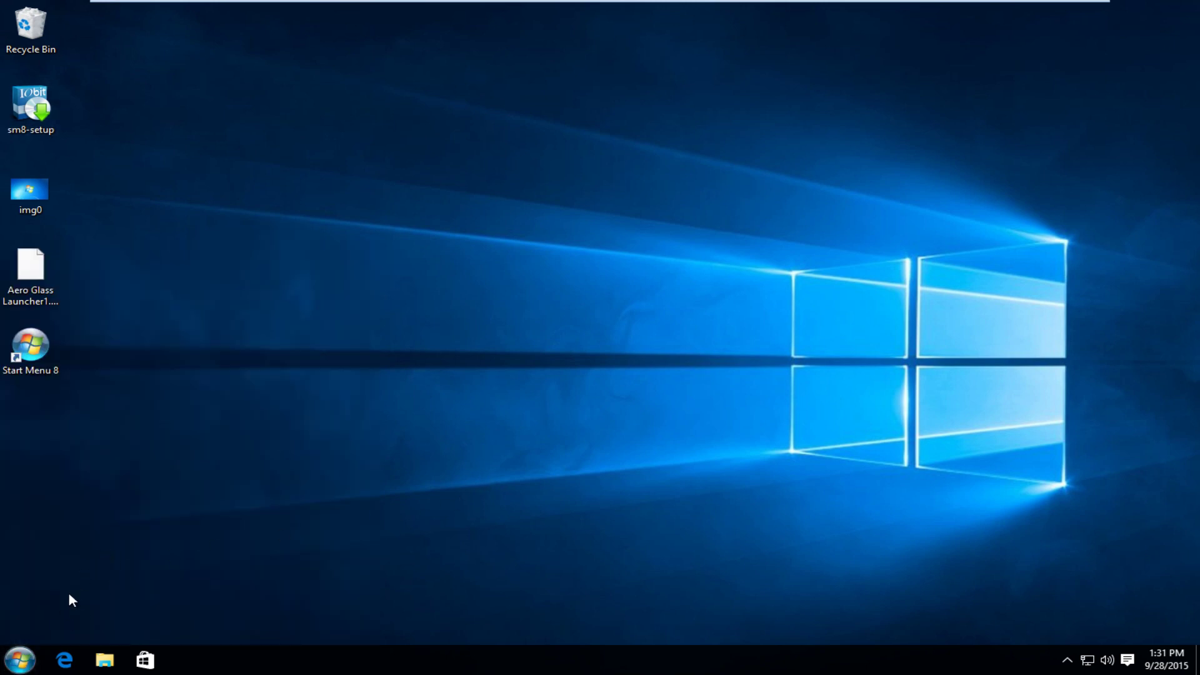
Reopen Start Menu 8 settings from the Start button and go to the Style page.
right_click(15, 664)
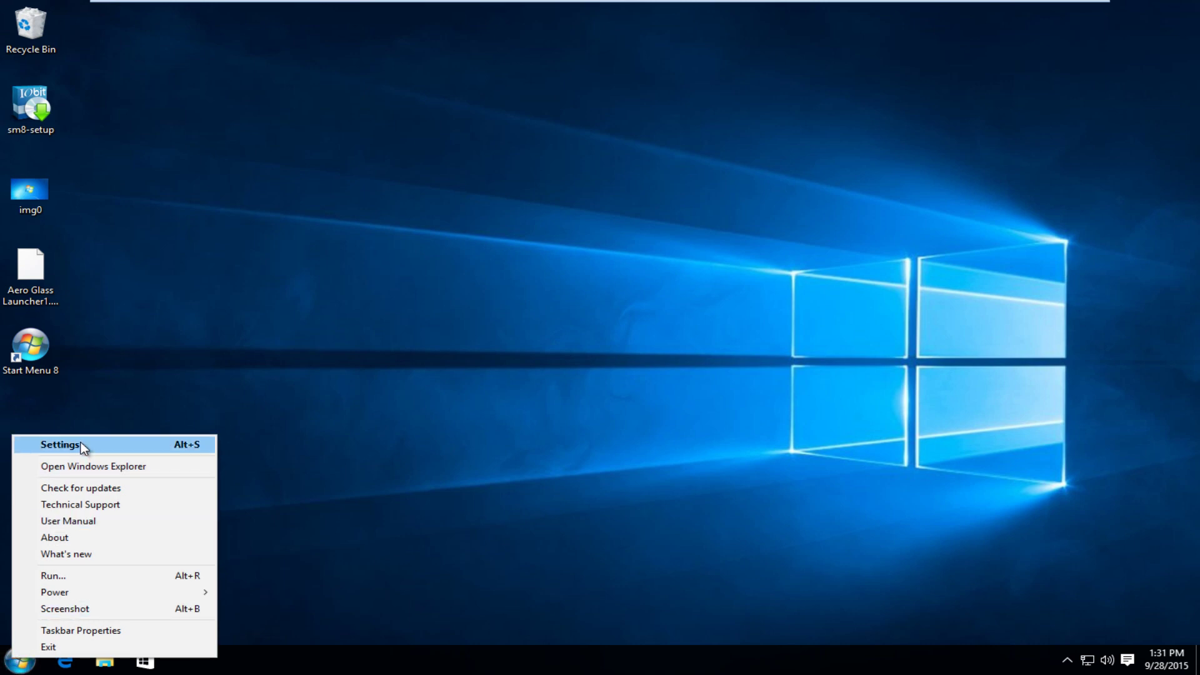
left_click(59, 444)
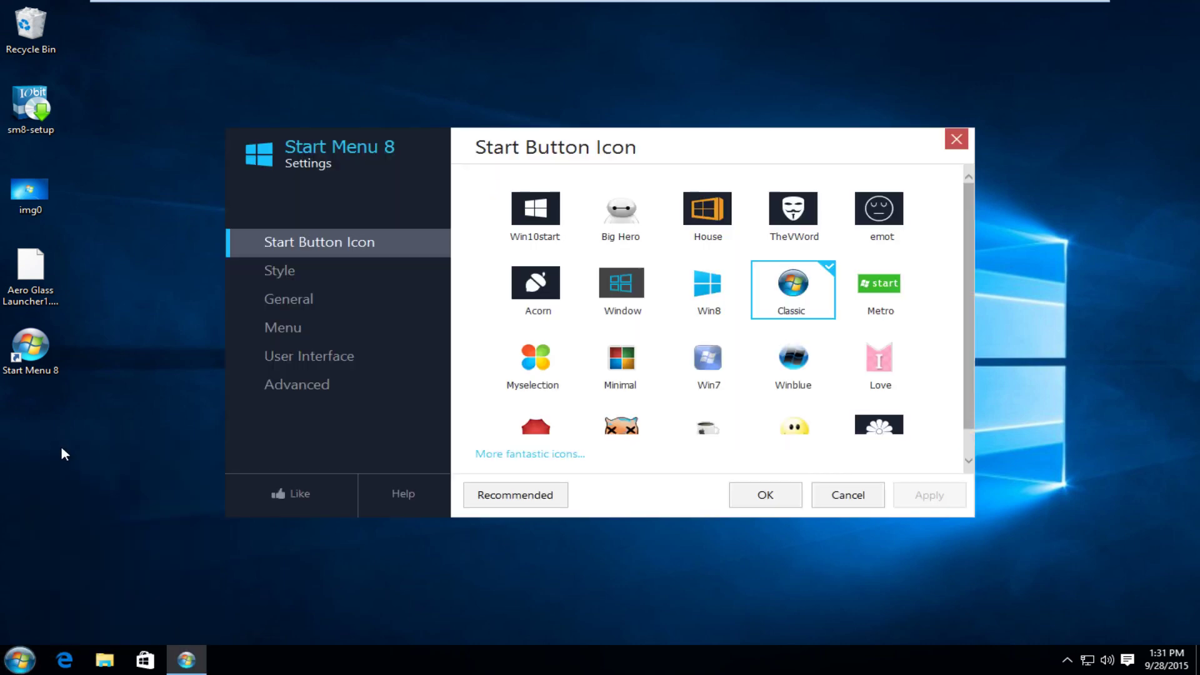
left_click(279, 271)
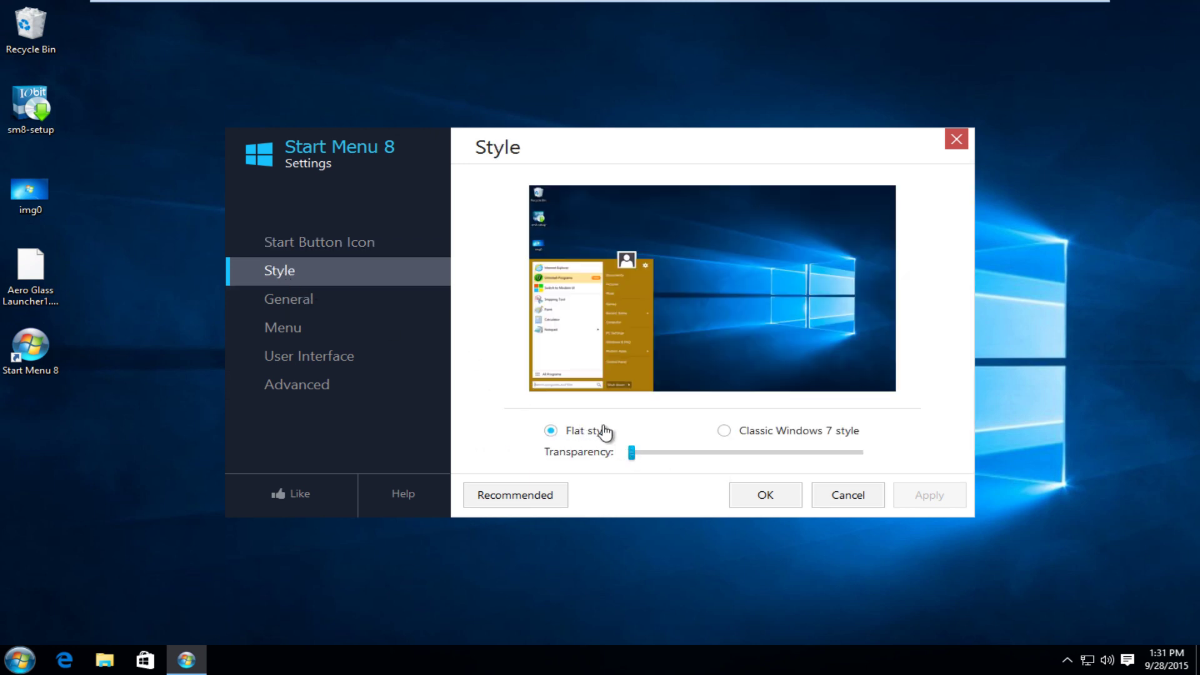
Try Windows 7 style, set transparency to about halfway, and settle on Flat style.
left_click(725, 431)
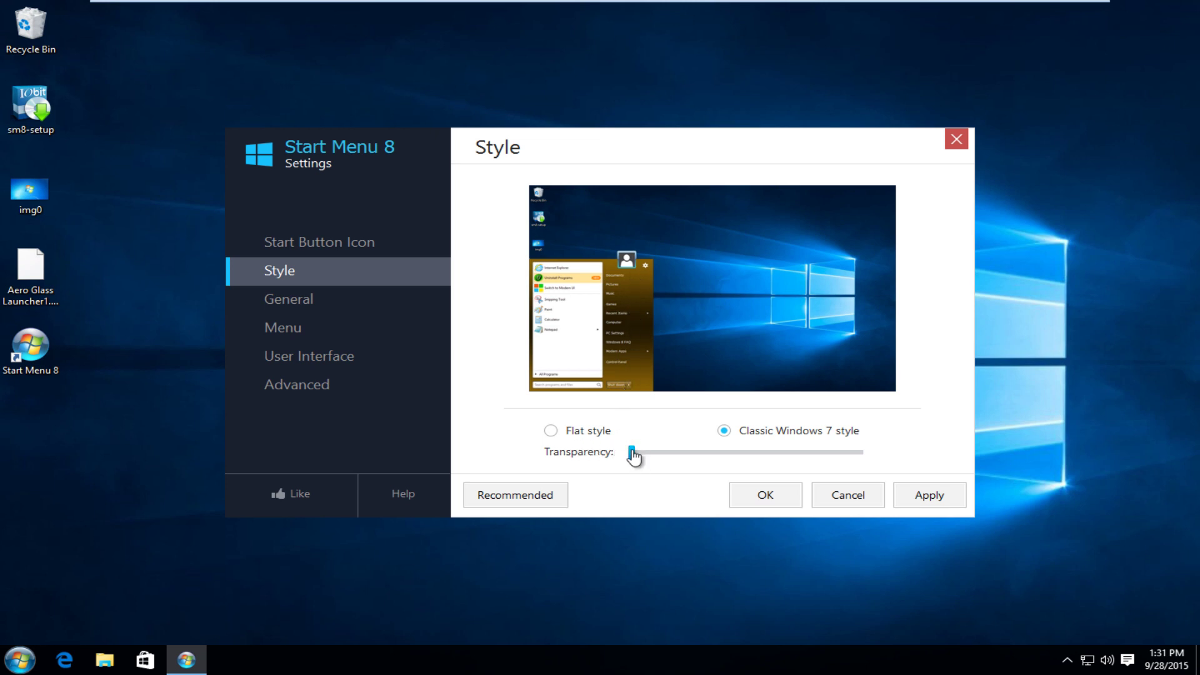
left_click_drag(633, 457, 756, 458)
left_click(551, 431)
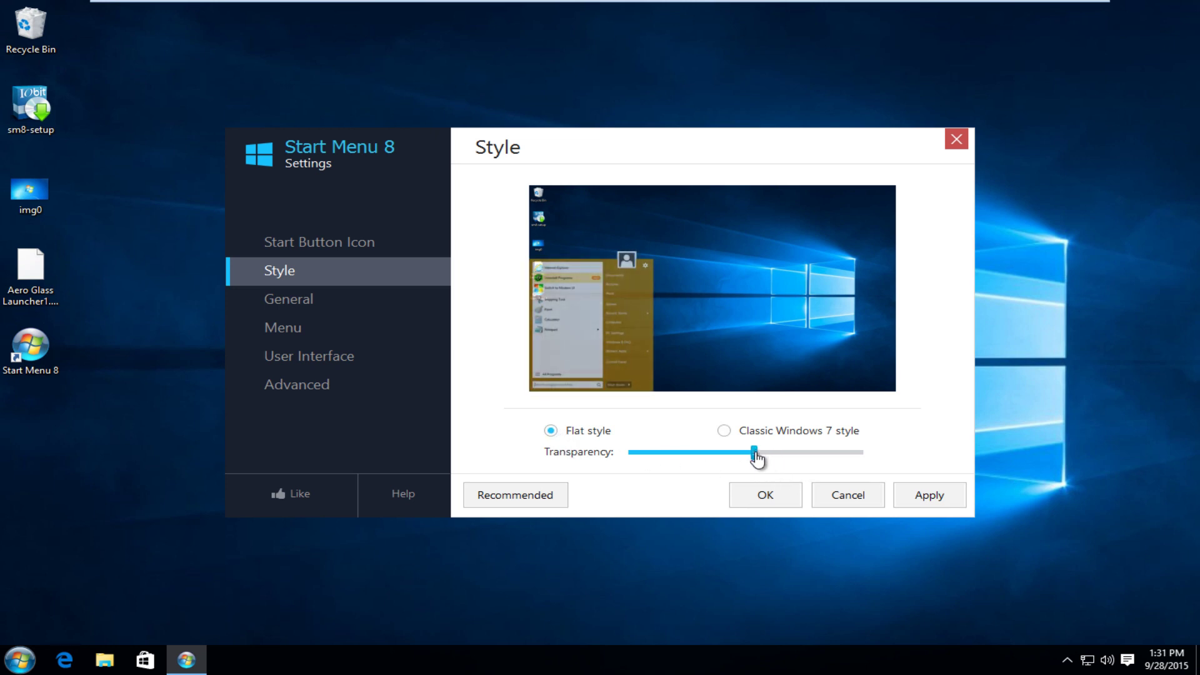
left_click(291, 305)
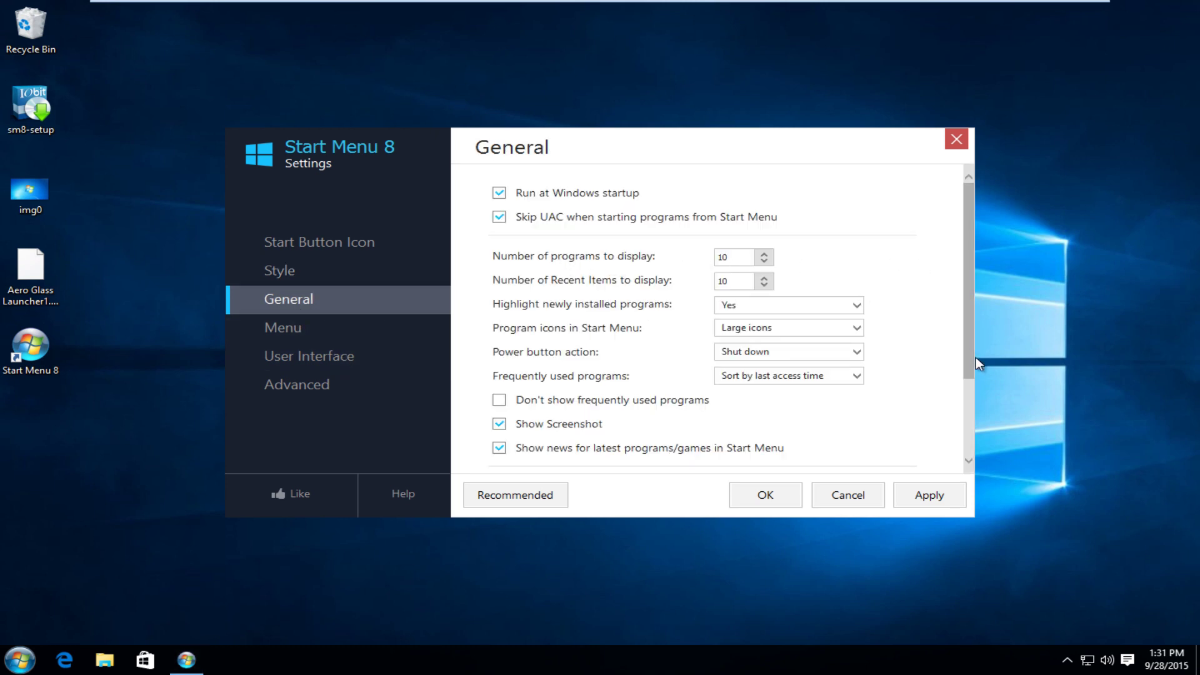
Scroll through the General page and move to the Menu settings page.
left_click_drag(969, 357, 961, 445)
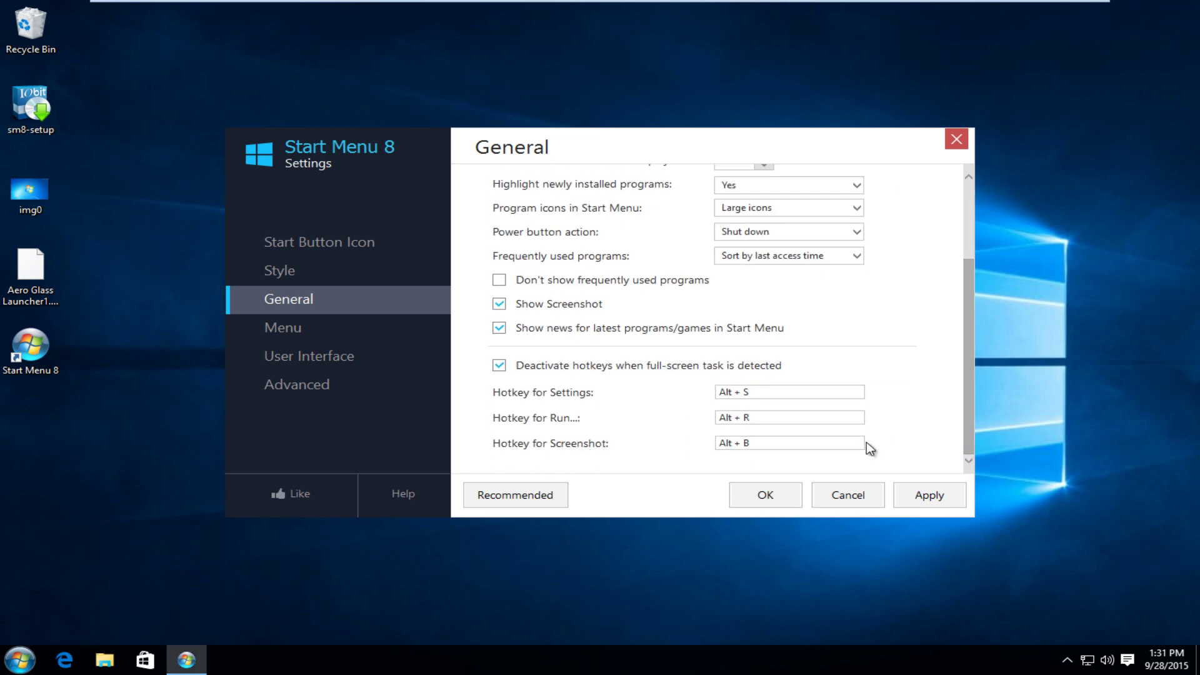
left_click(294, 332)
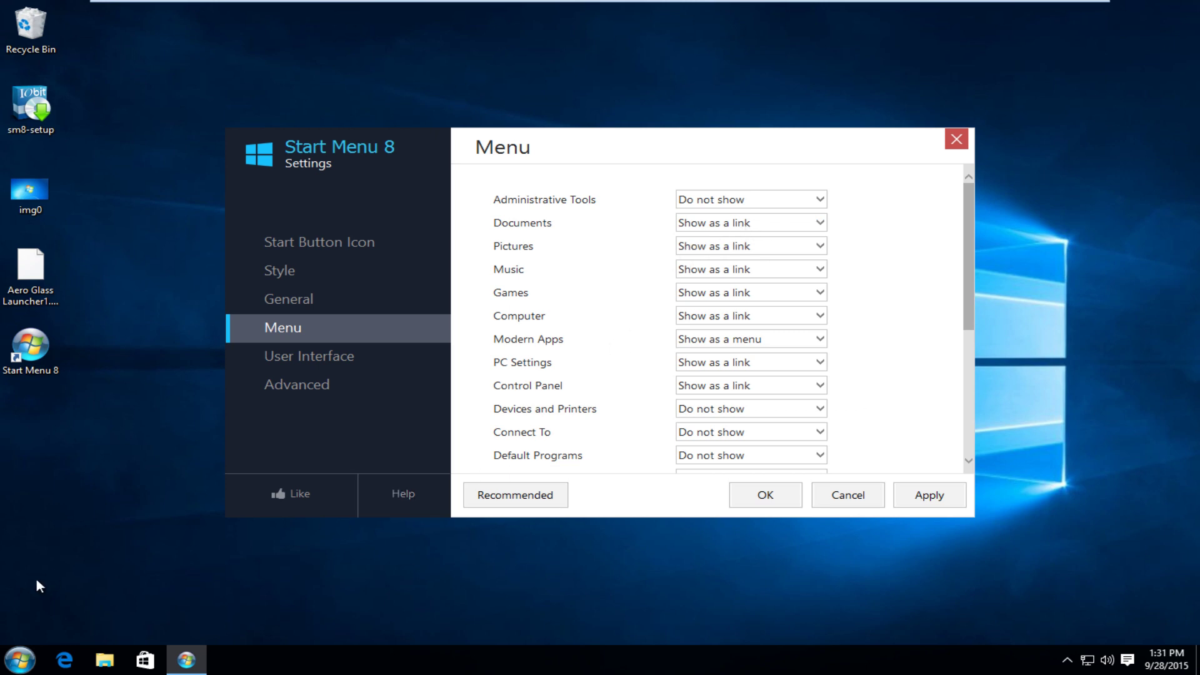
Set Computer to 'Show as a menu', apply and save, then open the start menu to check.
left_click(4, 667)
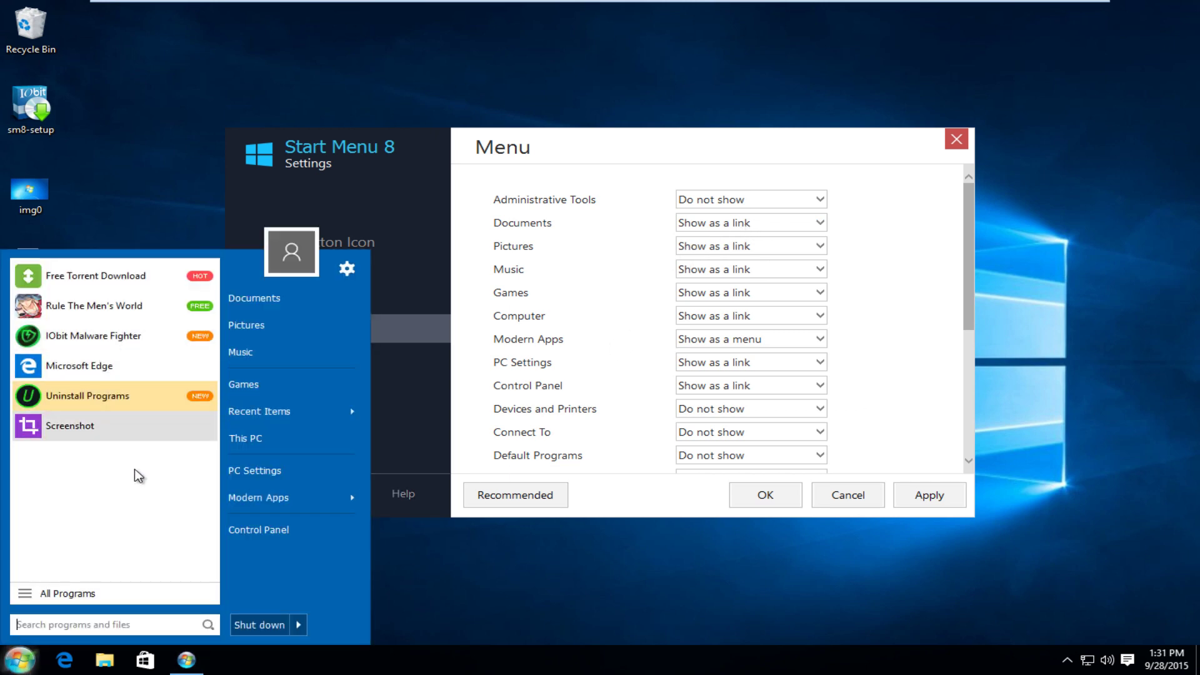
left_click(697, 153)
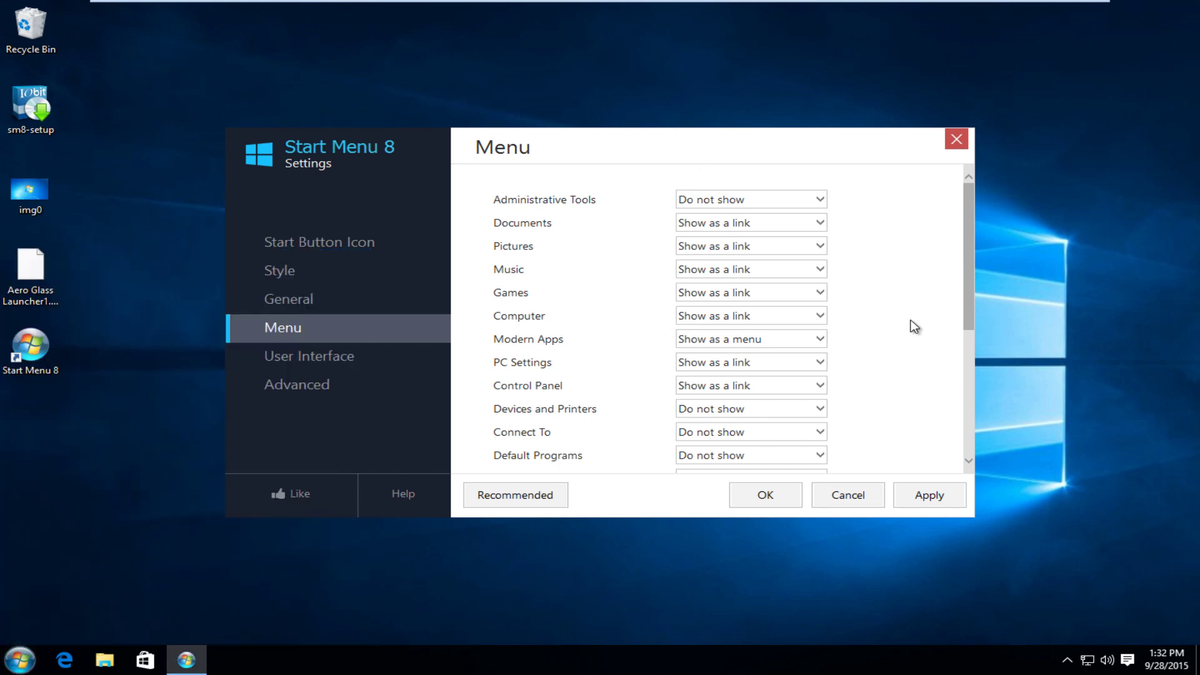
left_click(736, 324)
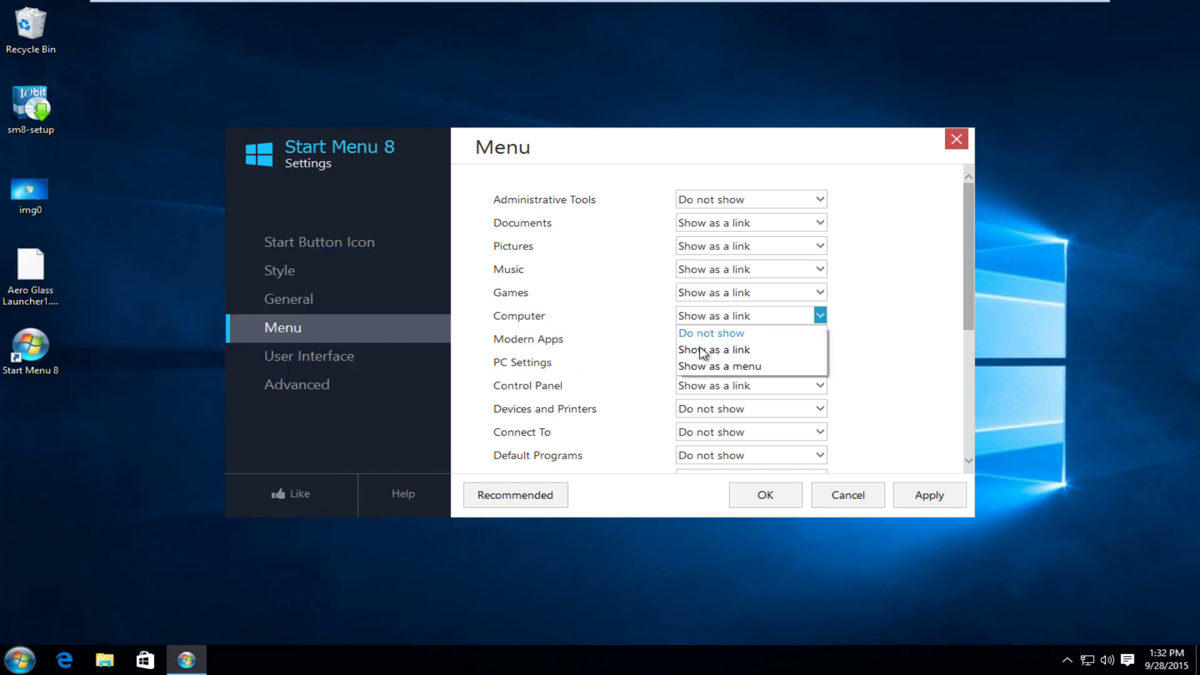
left_click(699, 367)
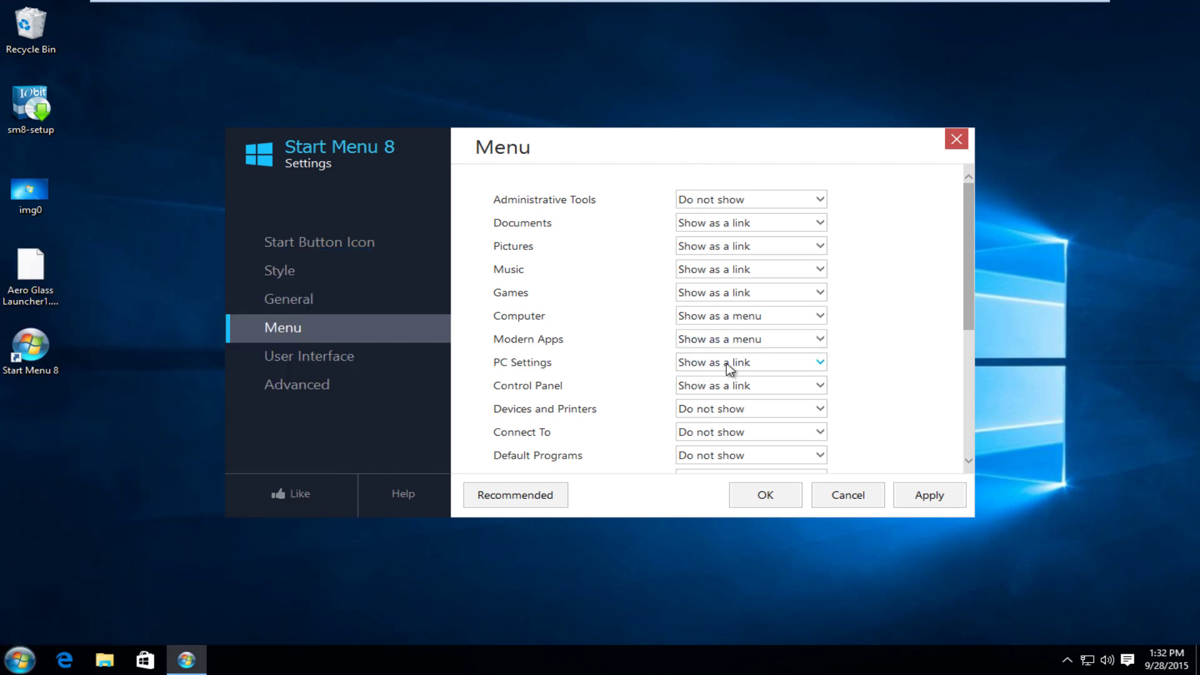
left_click(925, 504)
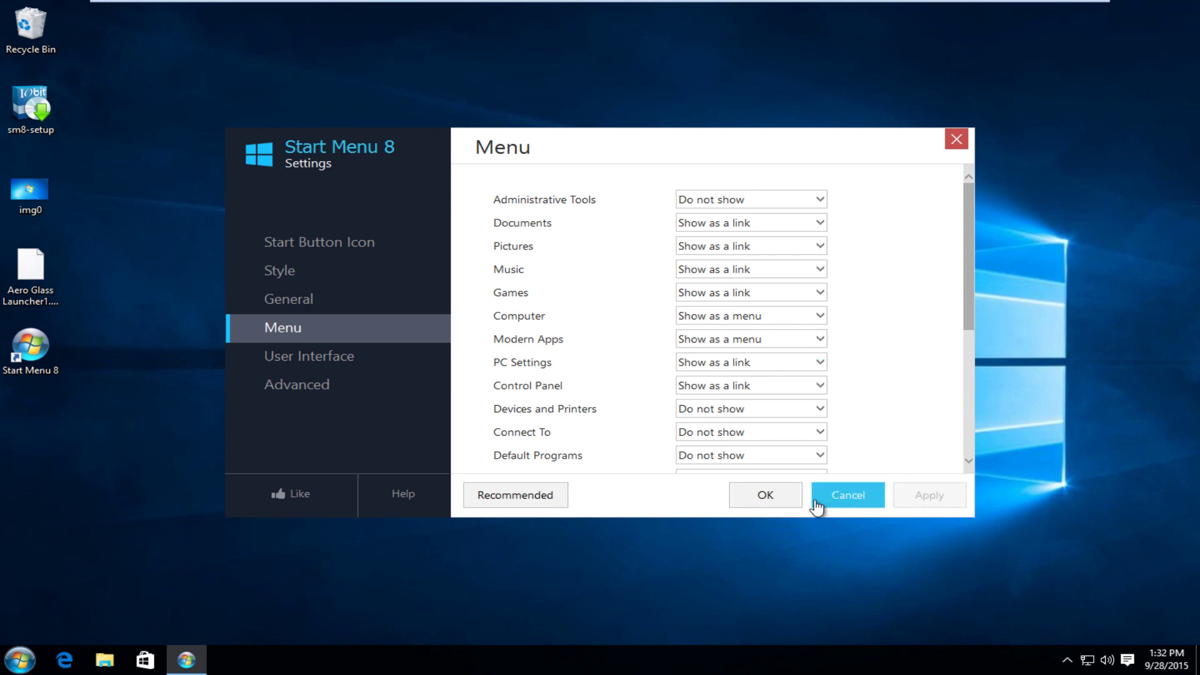
left_click(765, 494)
left_click(18, 660)
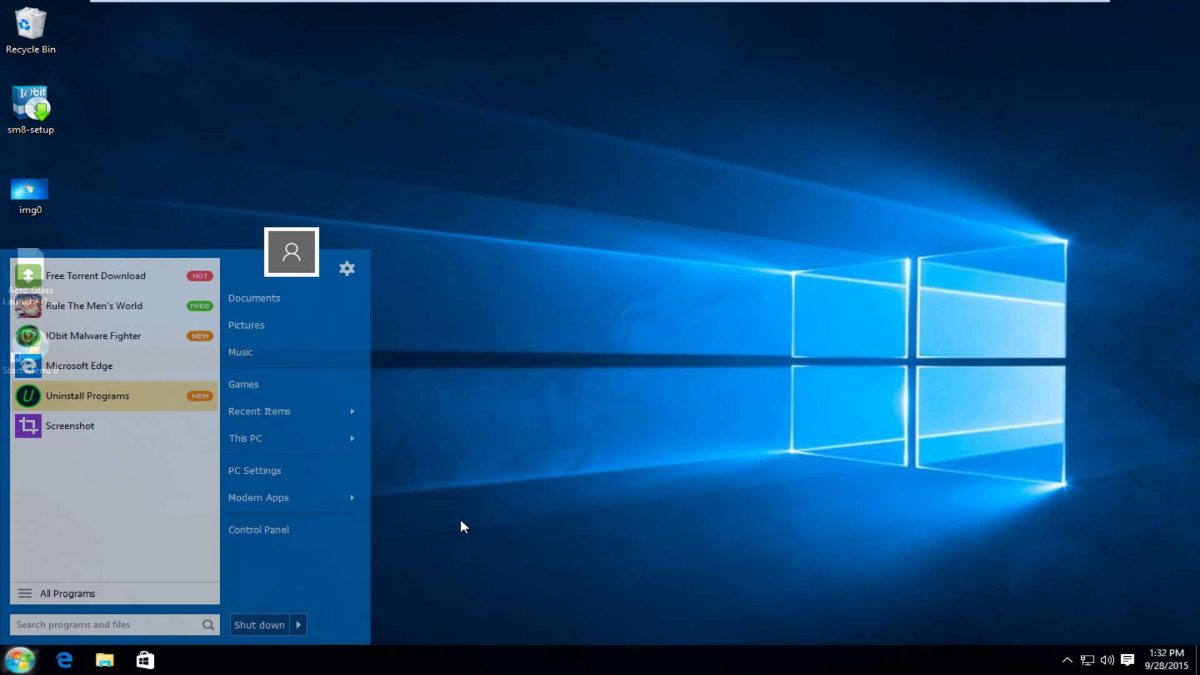
Dismiss the start menu by clicking an empty area of the desktop.
left_click(491, 533)
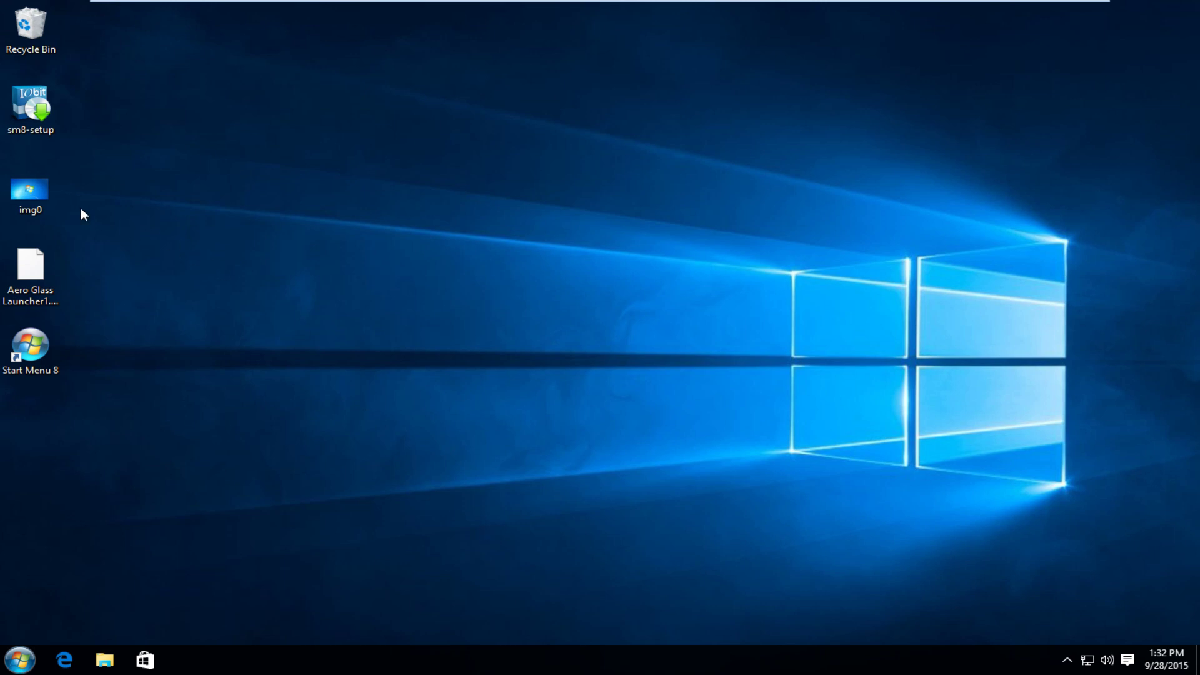
Set the img0 Windows 7 picture as the desktop background.
mouse_move(50, 196)
left_mouse_down()
mouse_move(53, 211)
mouse_move(50, 194)
left_mouse_up()
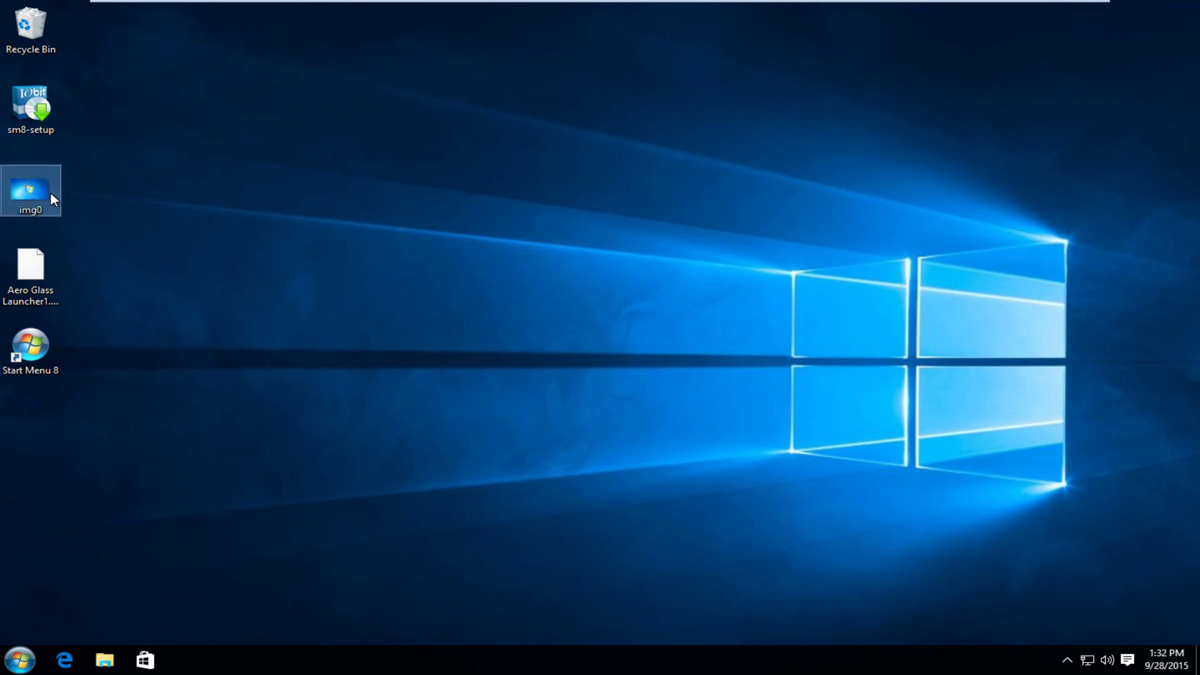
right_click(48, 194)
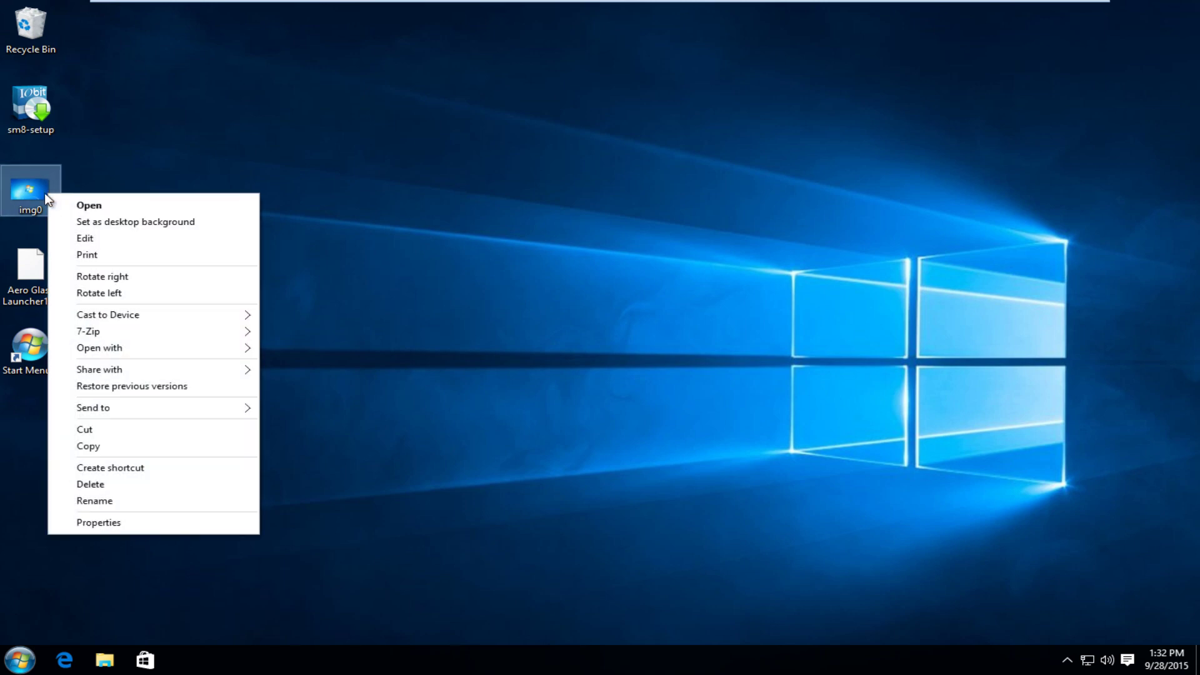
left_click(103, 223)
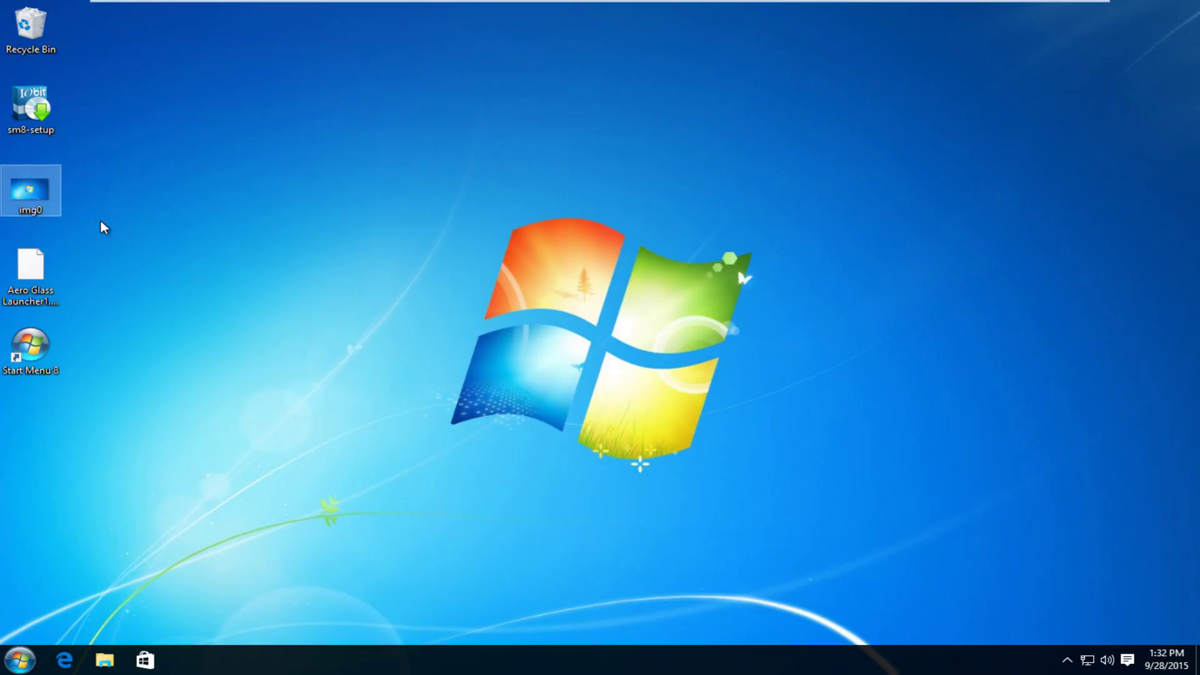
mouse_move(30, 199)
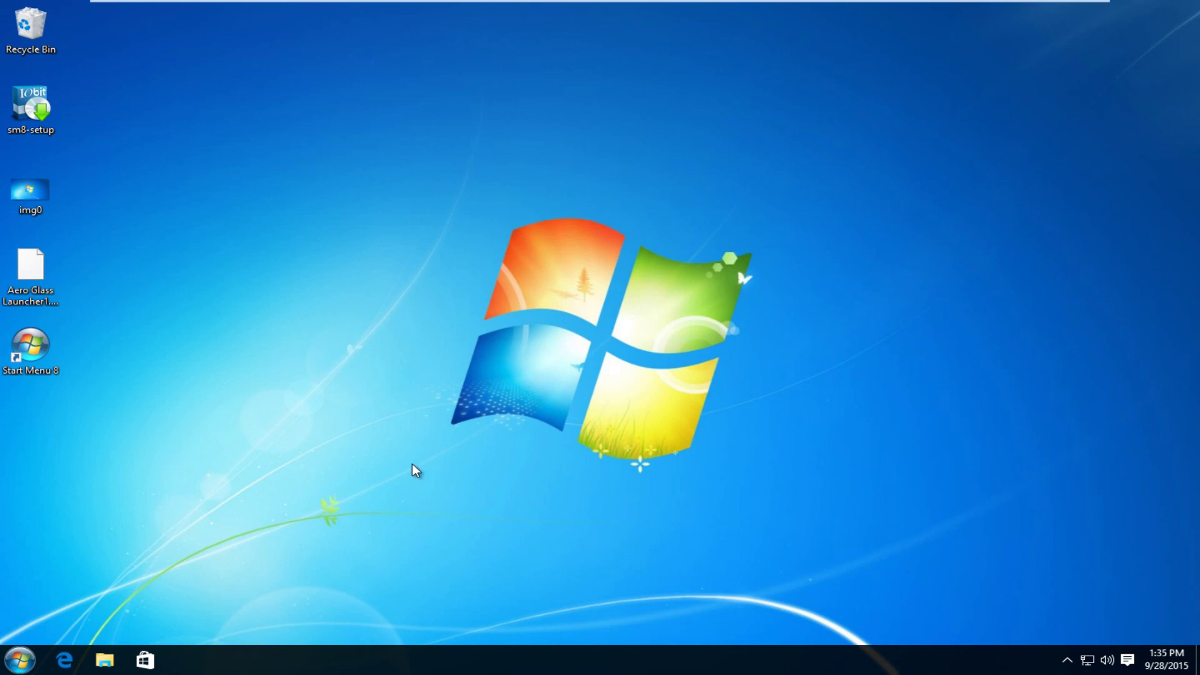
Open Personalization settings from the desktop and go to the Colors page.
right_click(321, 349)
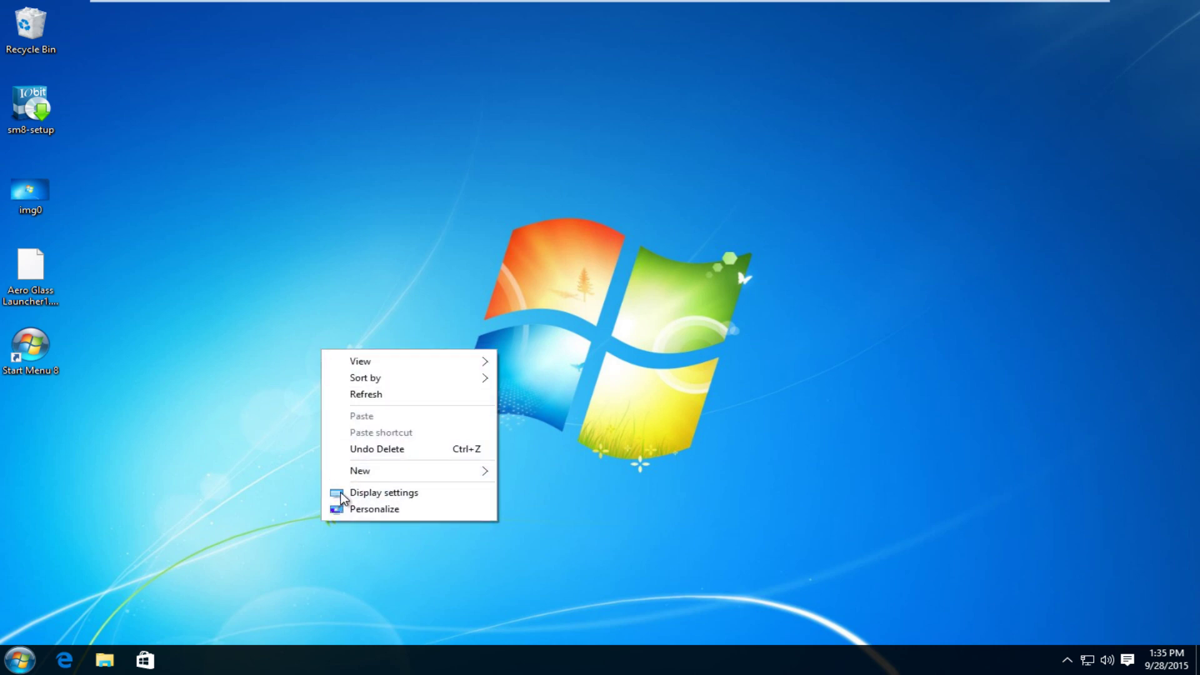
left_click(358, 509)
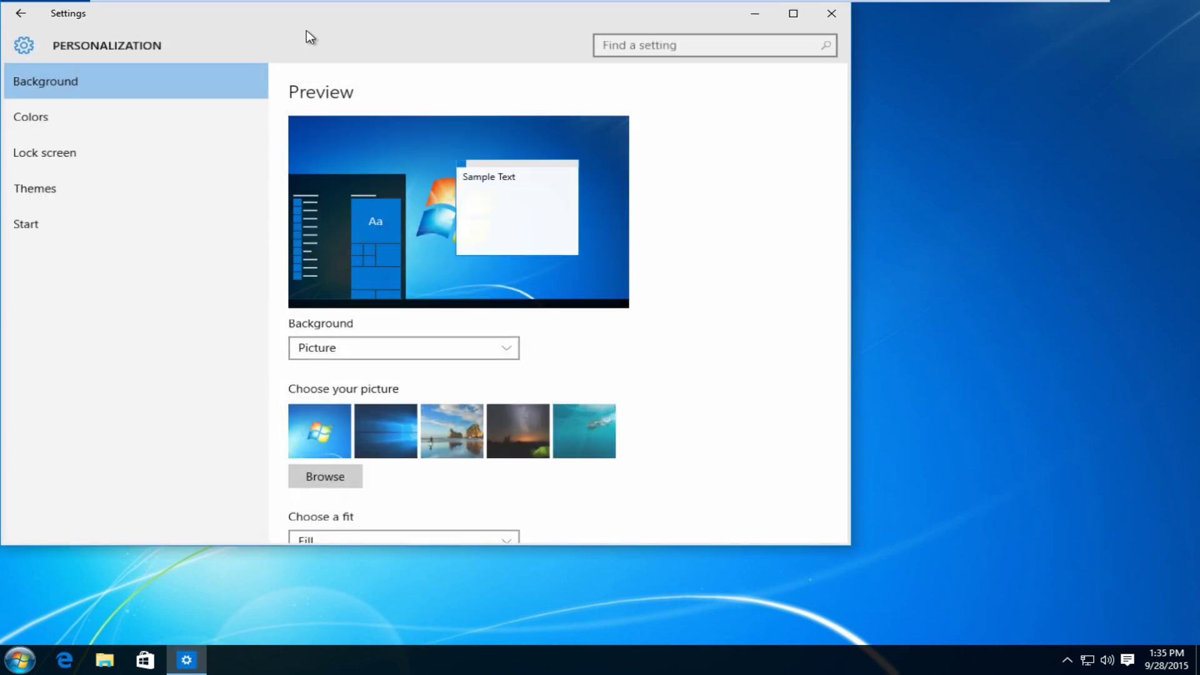
left_click_drag(306, 30, 456, 39)
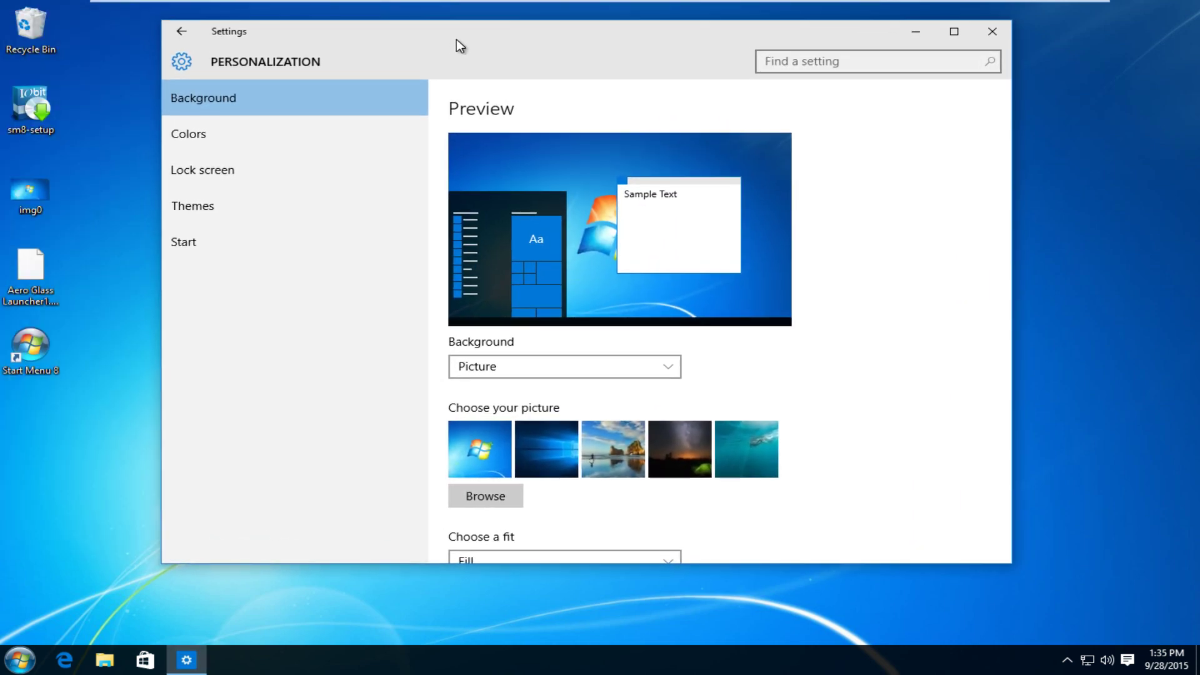
scroll(565, 351, "down", 1)
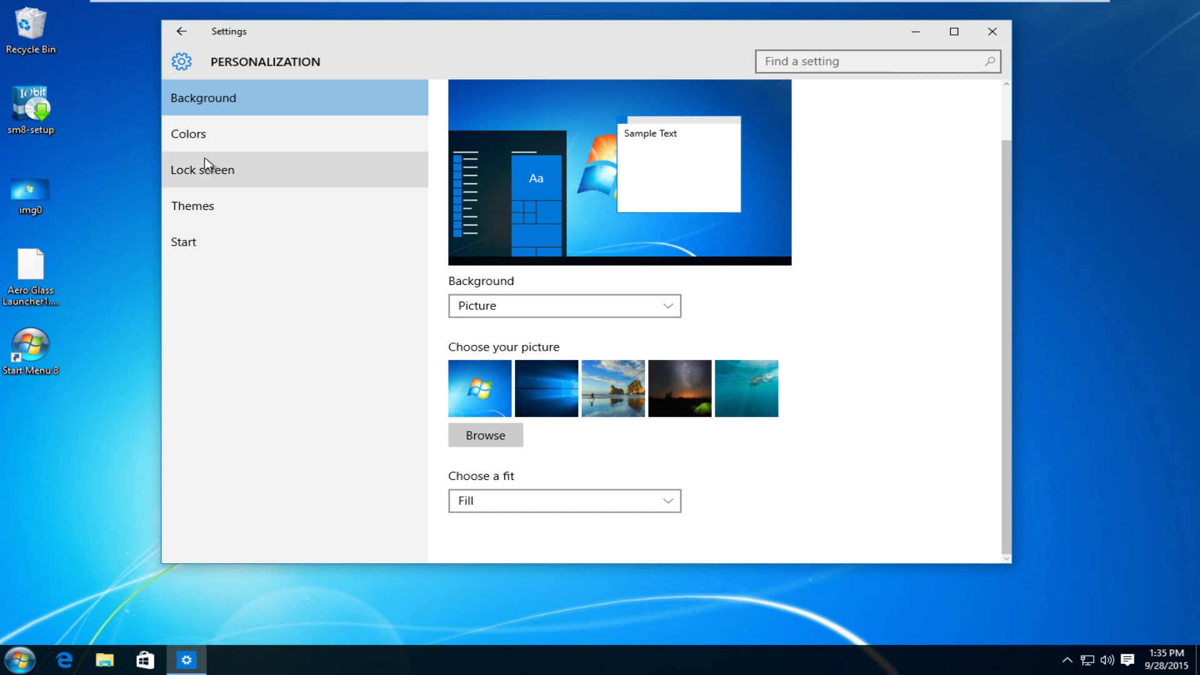
left_click(187, 138)
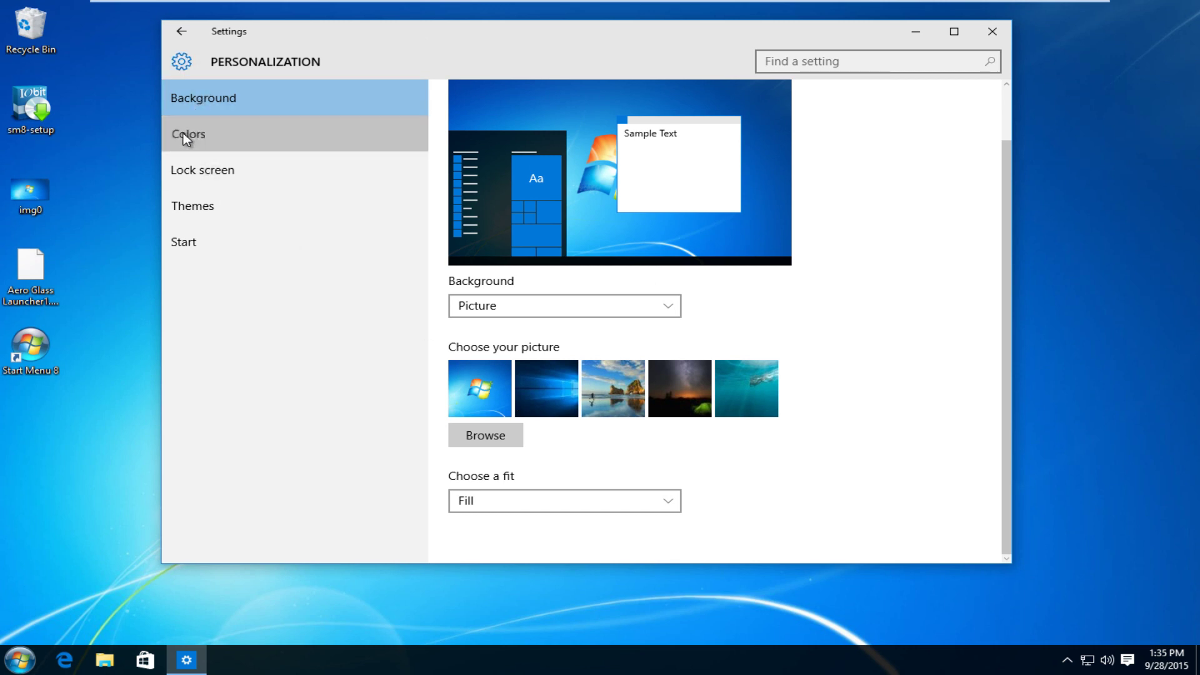
scroll(637, 350, "down", 7)
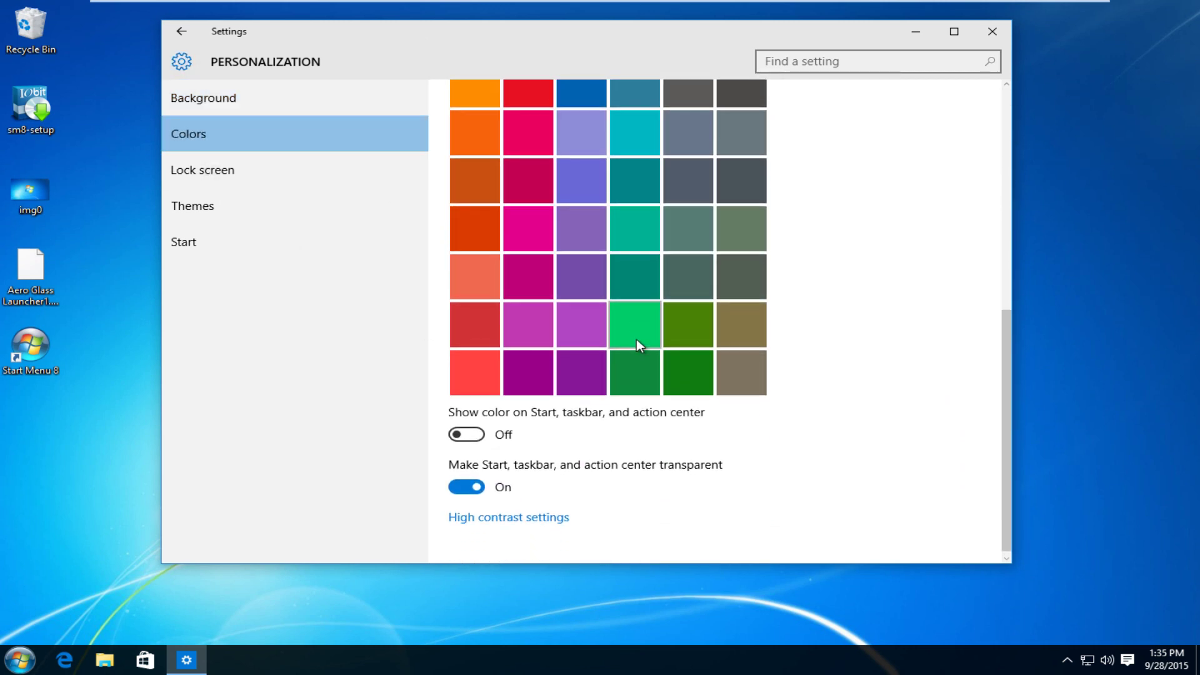
scroll(635, 340, "up", 4)
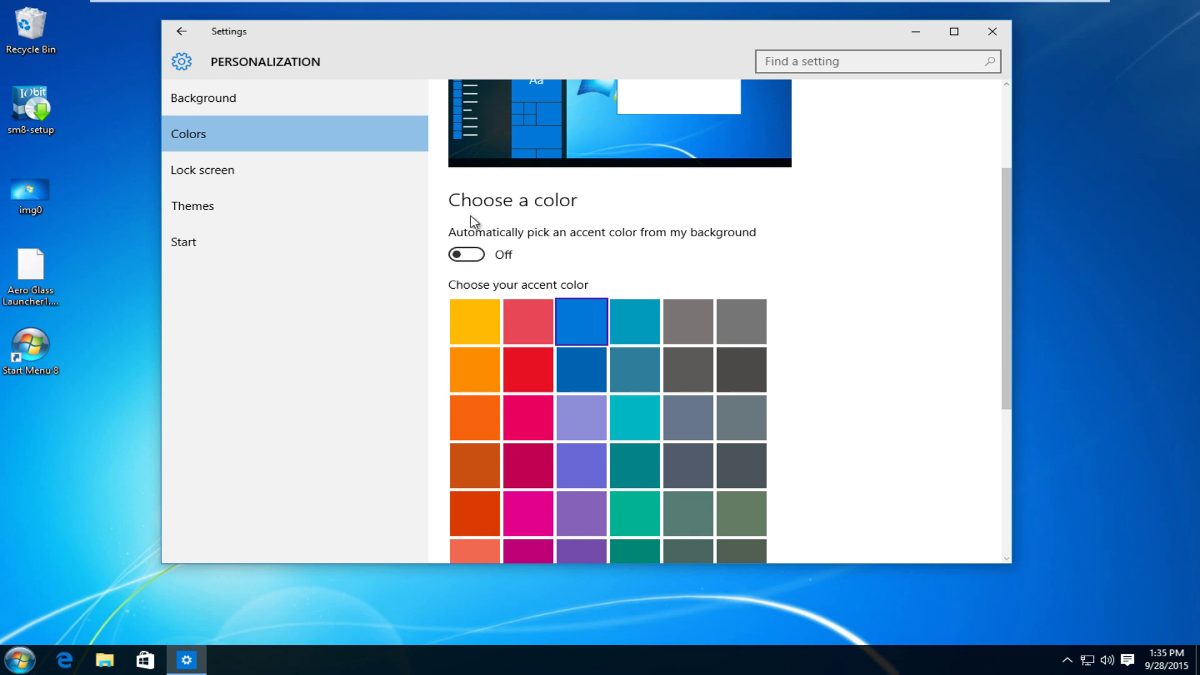
Pick the accent colour automatically from the wallpaper, show it on Start, taskbar and action center, then close Settings.
left_click_drag(481, 256, 461, 256)
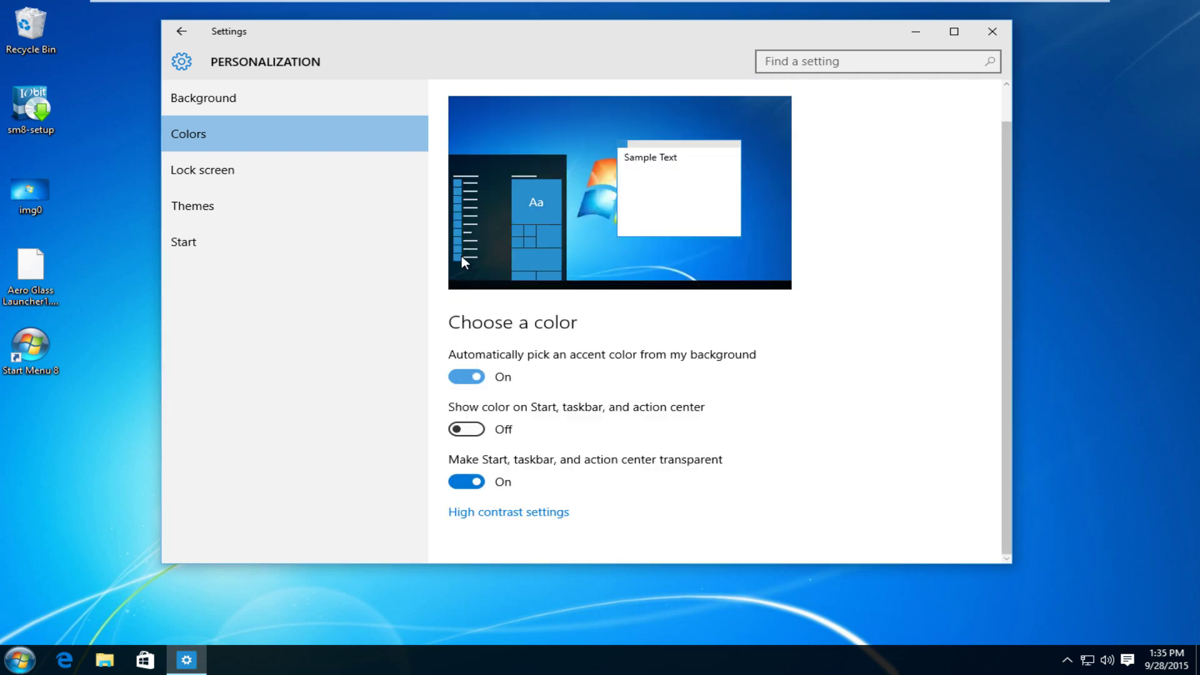
left_click_drag(525, 44, 608, 56)
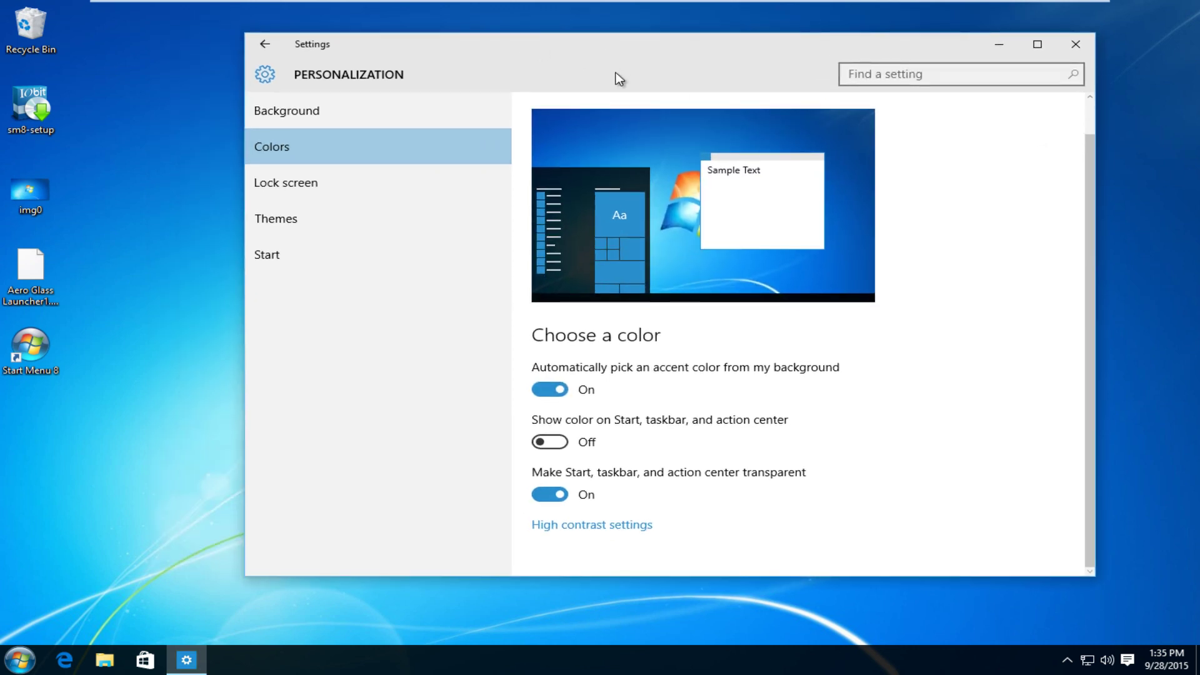
left_click_drag(696, 47, 637, 53)
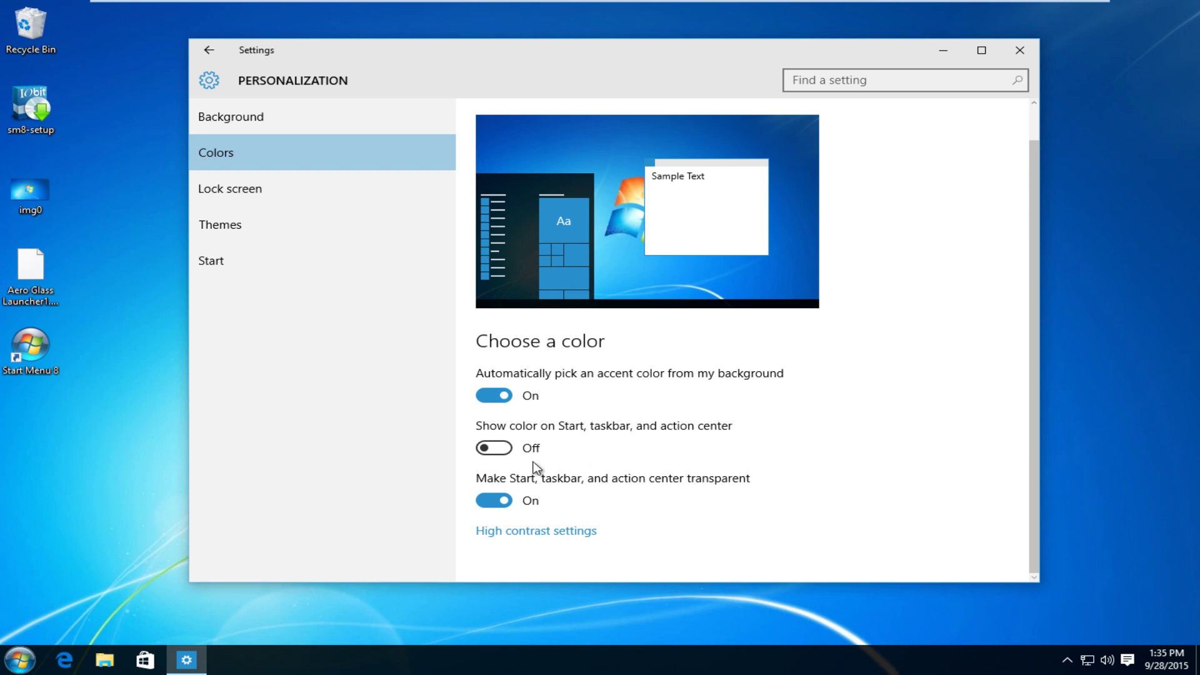
left_click(500, 447)
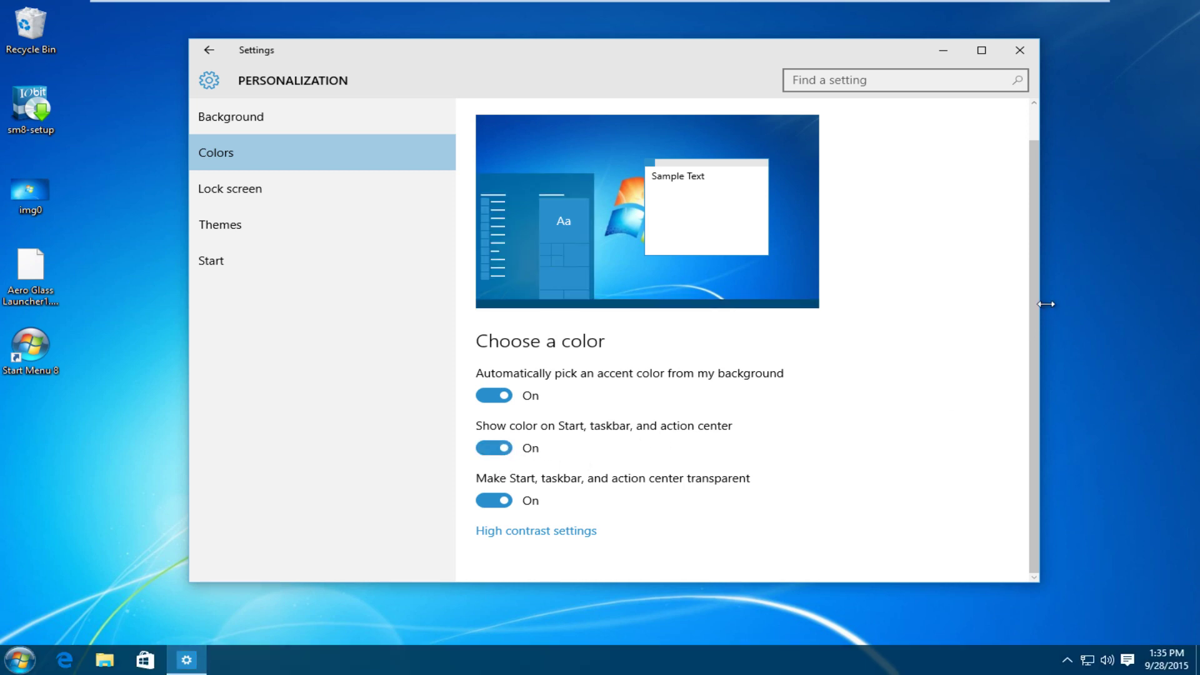
left_click(1016, 52)
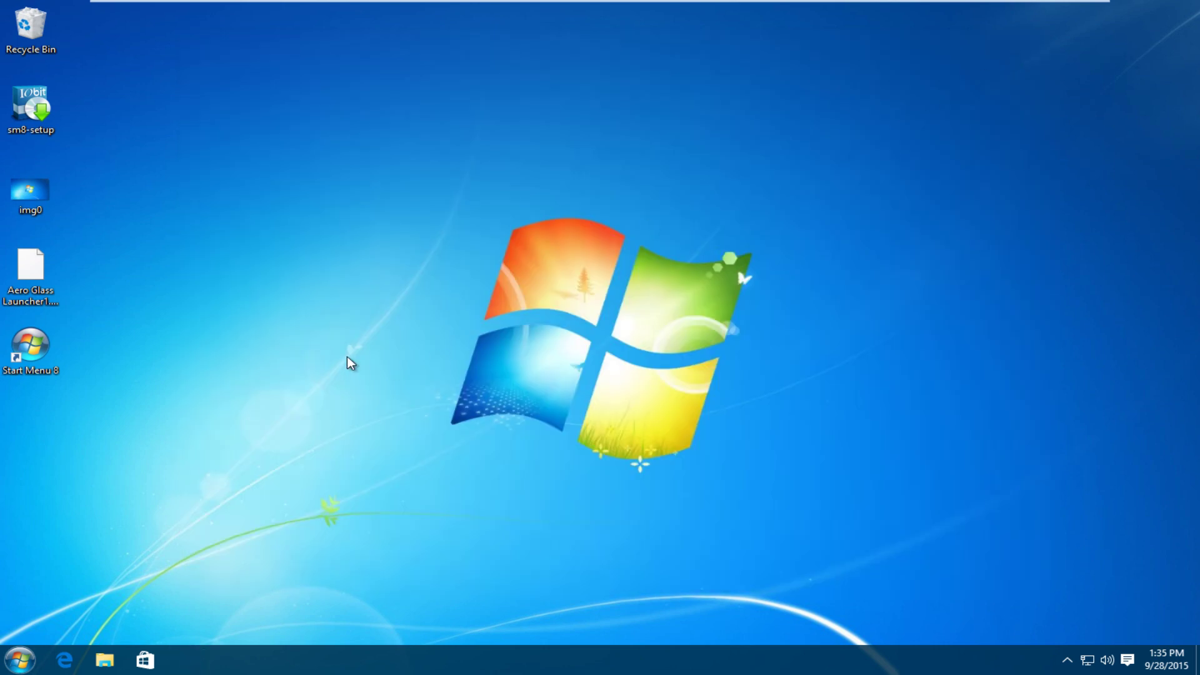